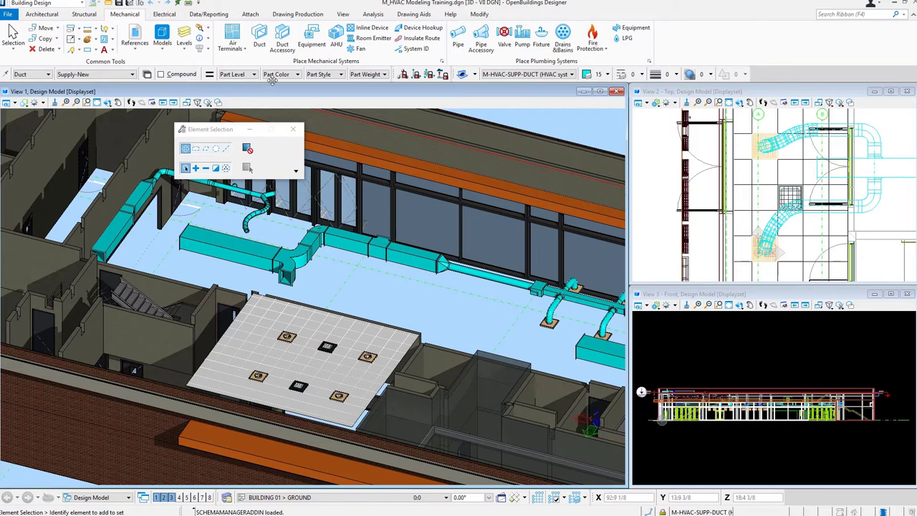
- Start Place Component with the Diffuser part Square Ceiling-Round Conn. Square Diffuser Top
click(233, 32)
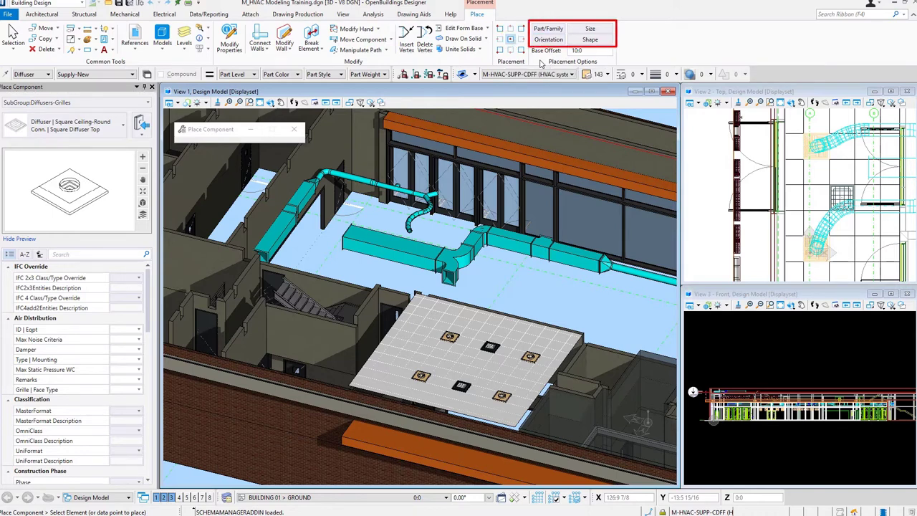
double_click(586, 52)
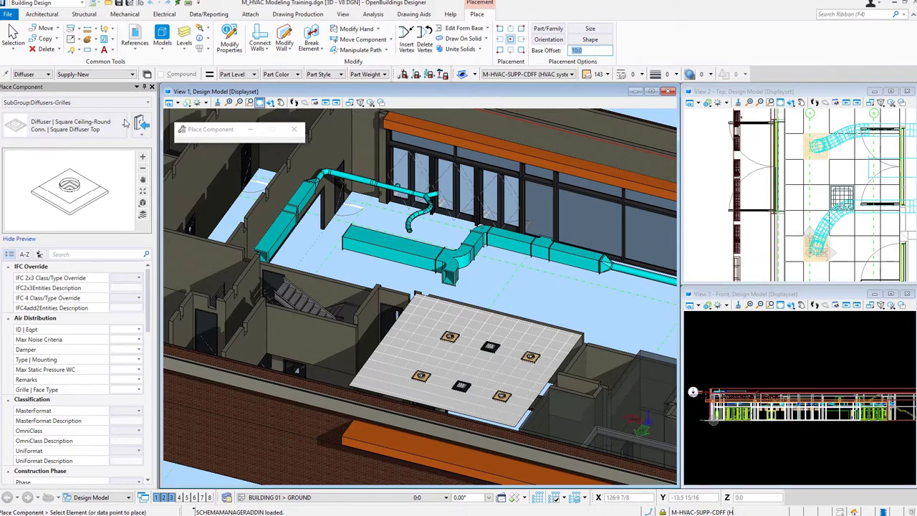
click(81, 133)
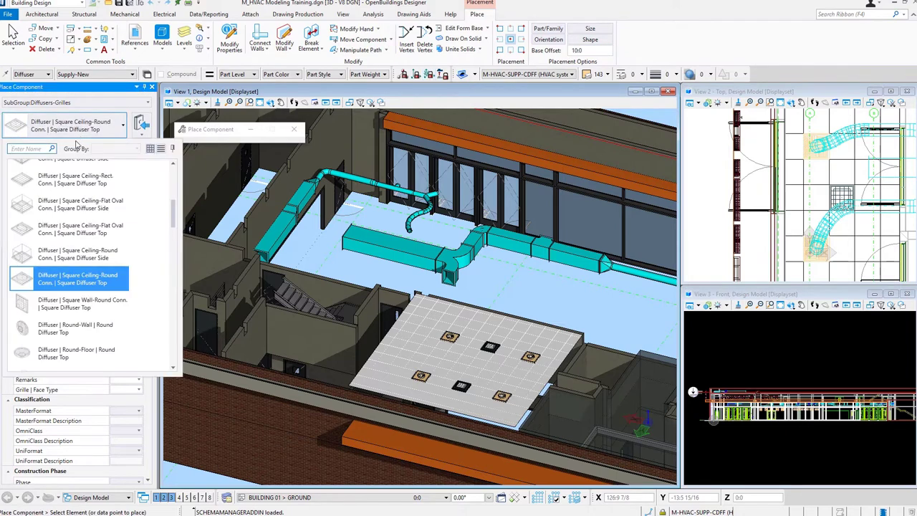
click(79, 282)
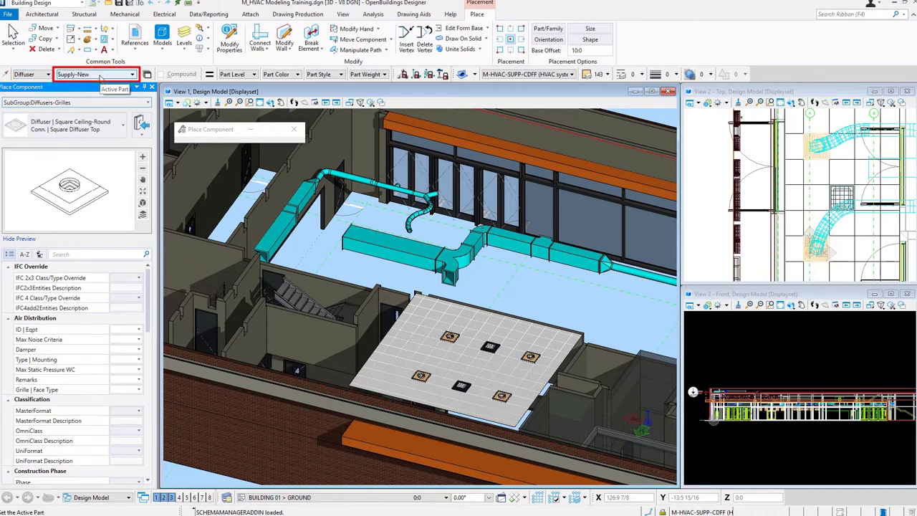
- Set the diffuser's Diameter 1 to 8 and Grille Width to 18
click(95, 288)
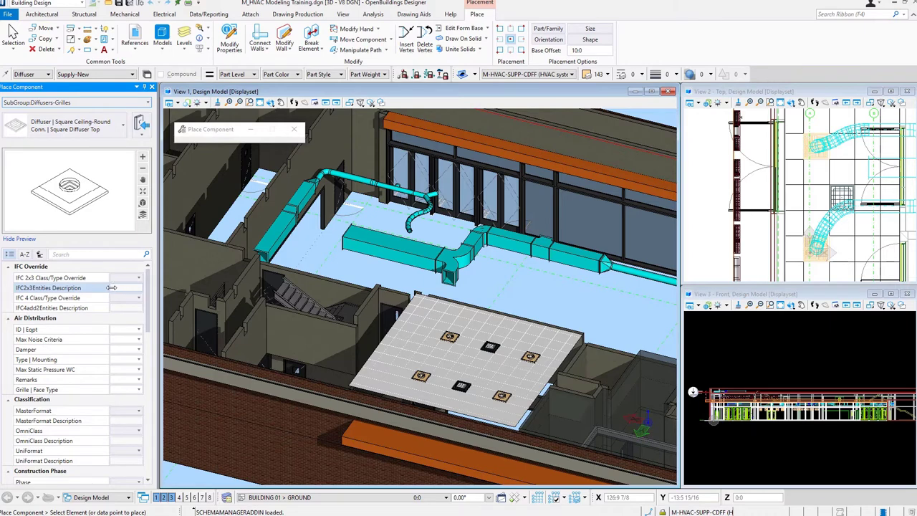
scroll(99, 327, down, 5)
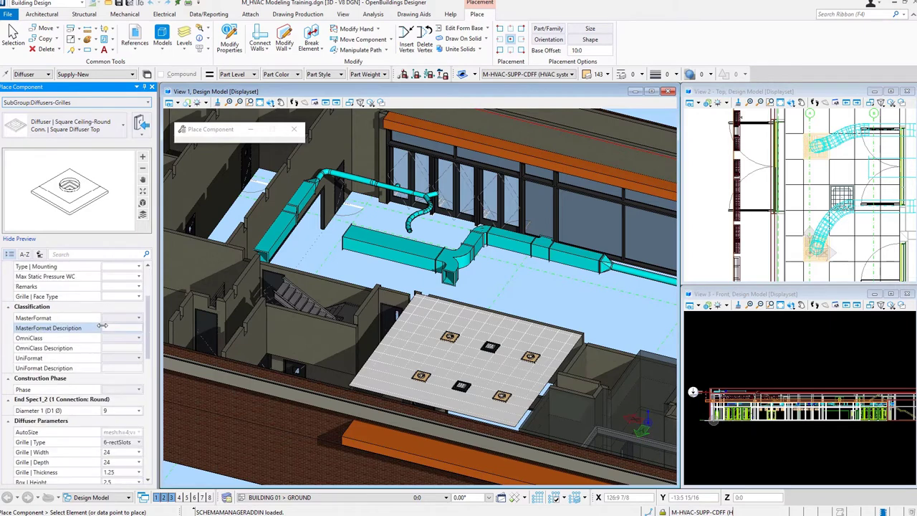
scroll(86, 337, down, 1)
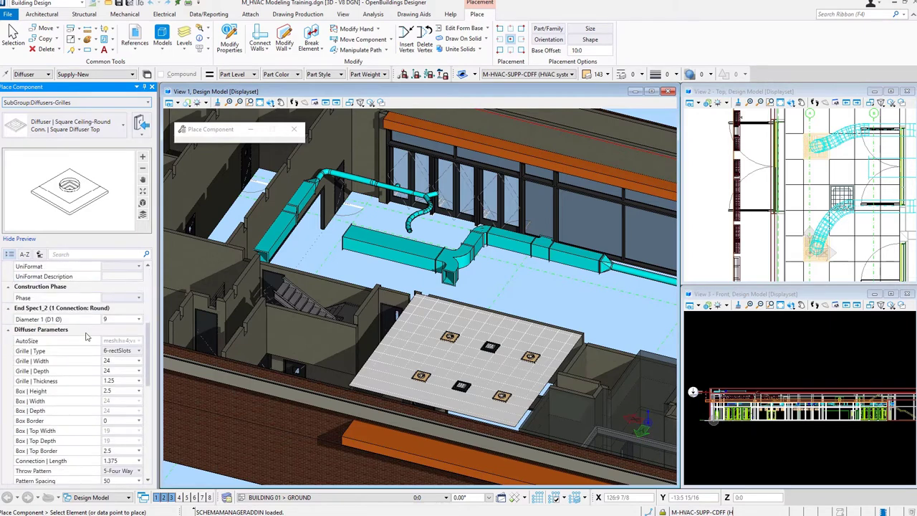
click(114, 320)
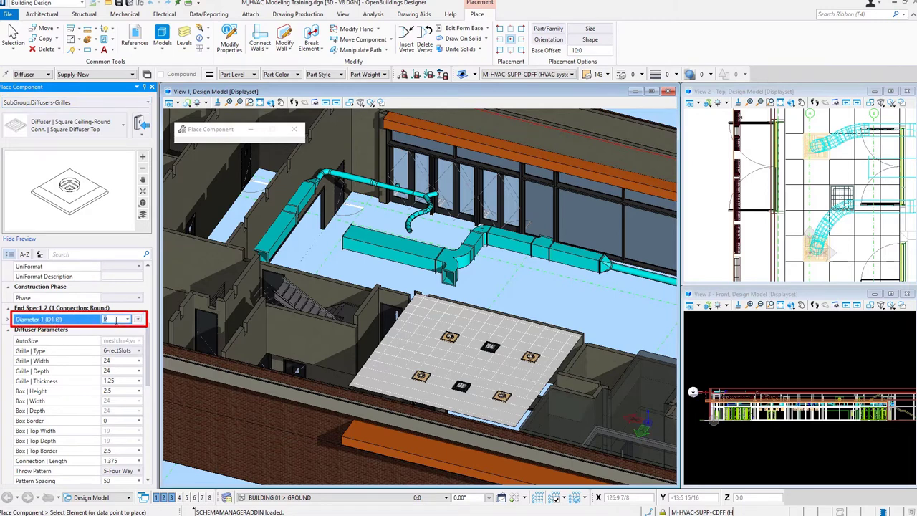
text(8)
key(Return)
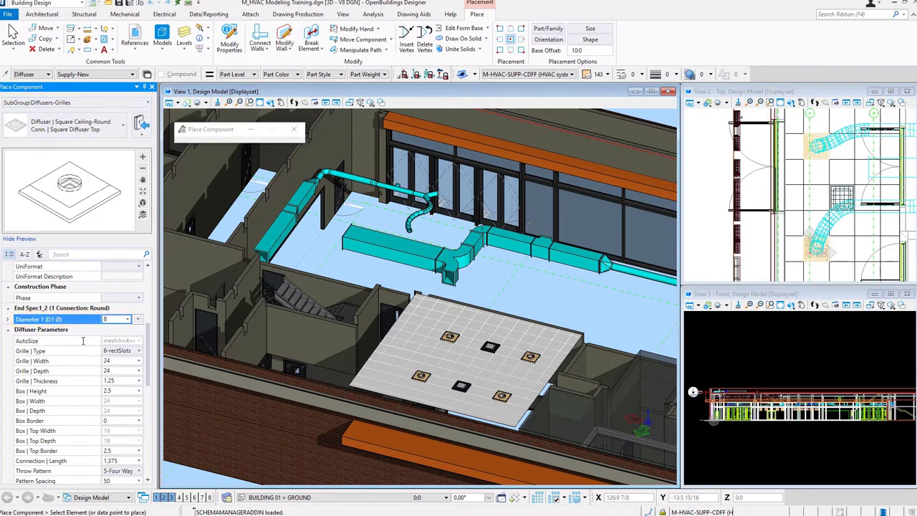
click(112, 362)
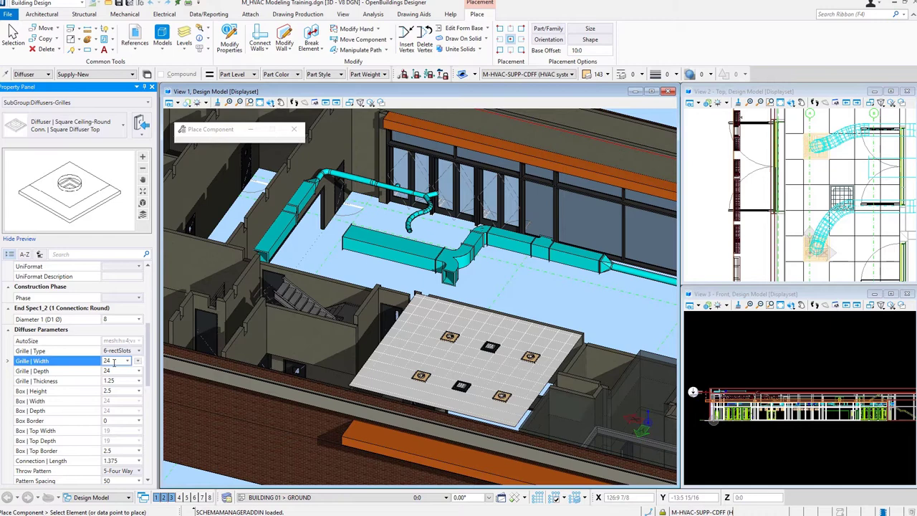
text(18)
key(Return)
click(114, 360)
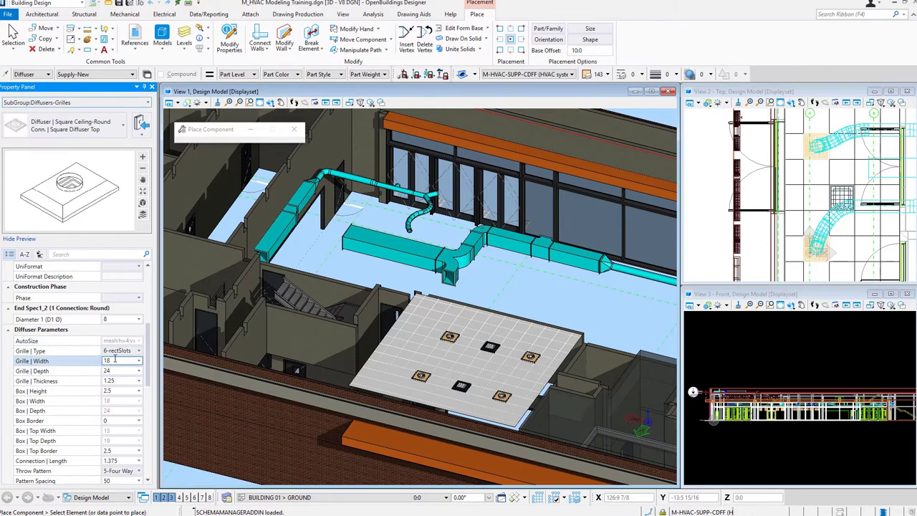
click(114, 360)
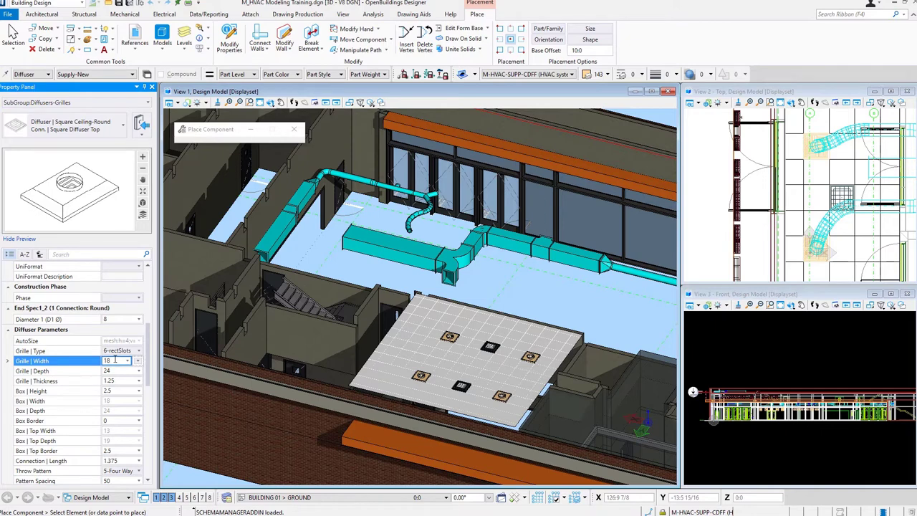
key(Escape)
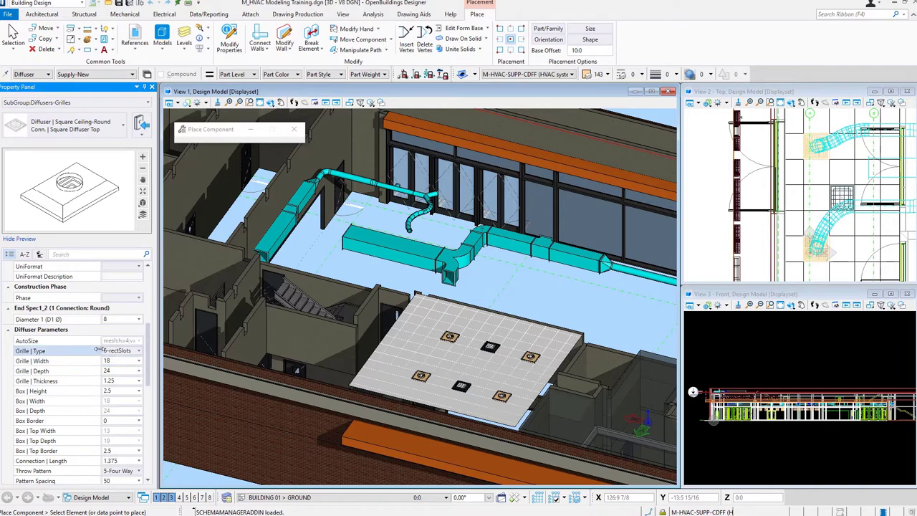
drag(100, 351, 61, 351)
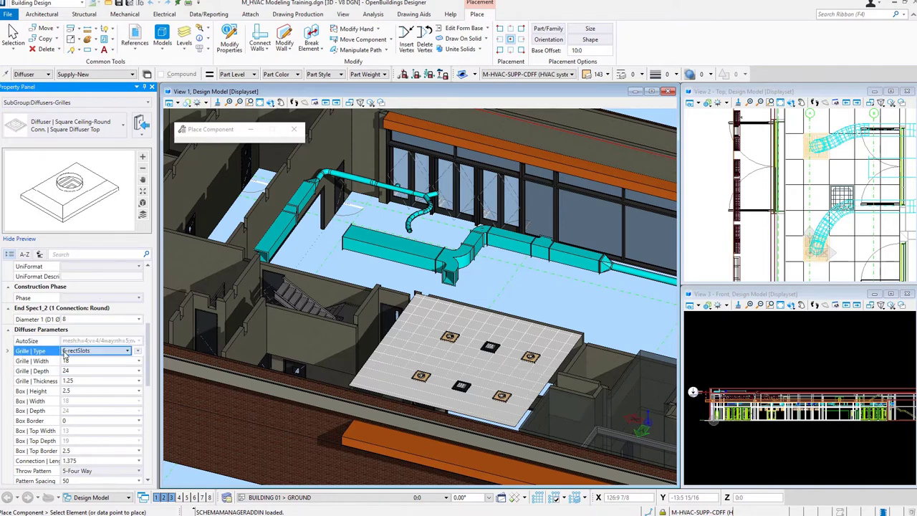
drag(60, 355, 86, 375)
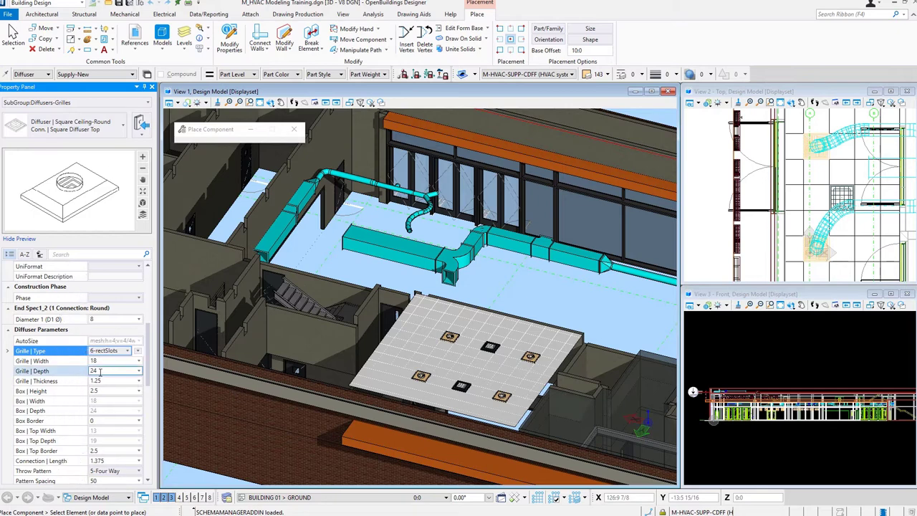
- Set Grille Depth to 18 and Box Height to 1
click(97, 371)
text(18)
key(Return)
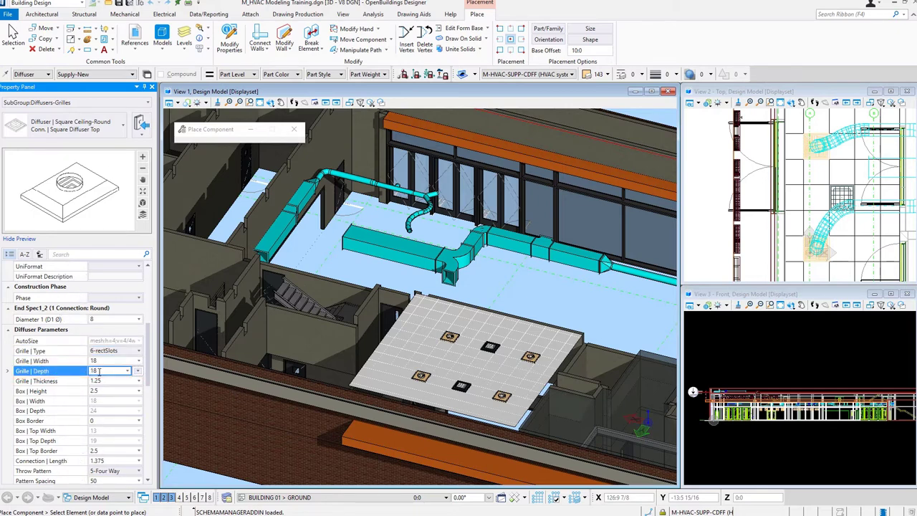
click(103, 381)
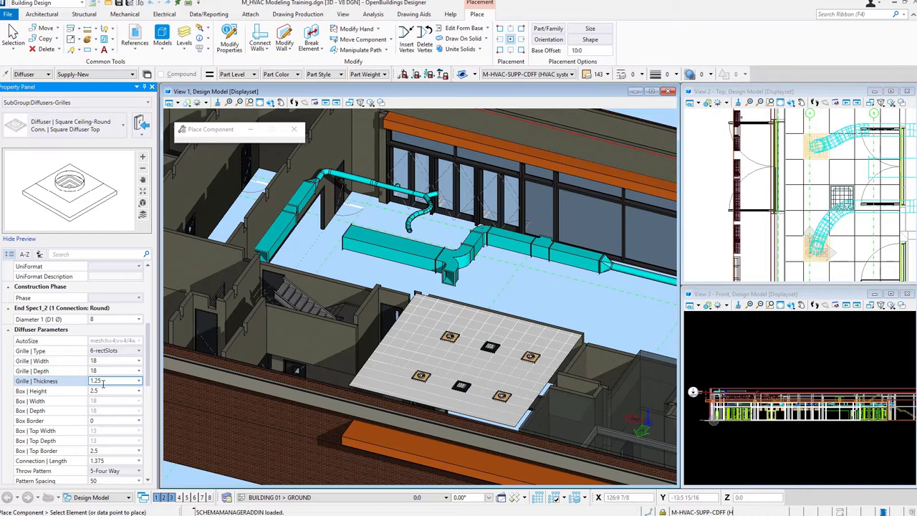
click(107, 390)
click(111, 421)
scroll(111, 424, down, 1)
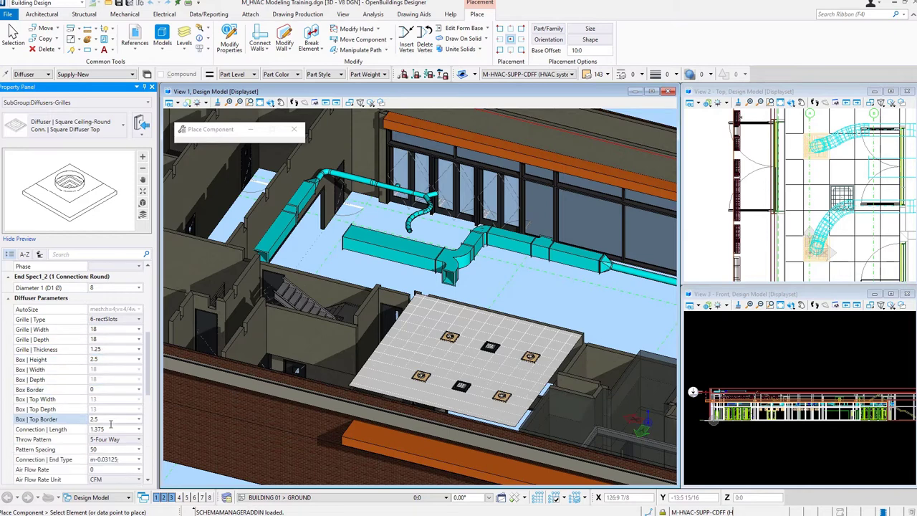
click(109, 418)
click(108, 358)
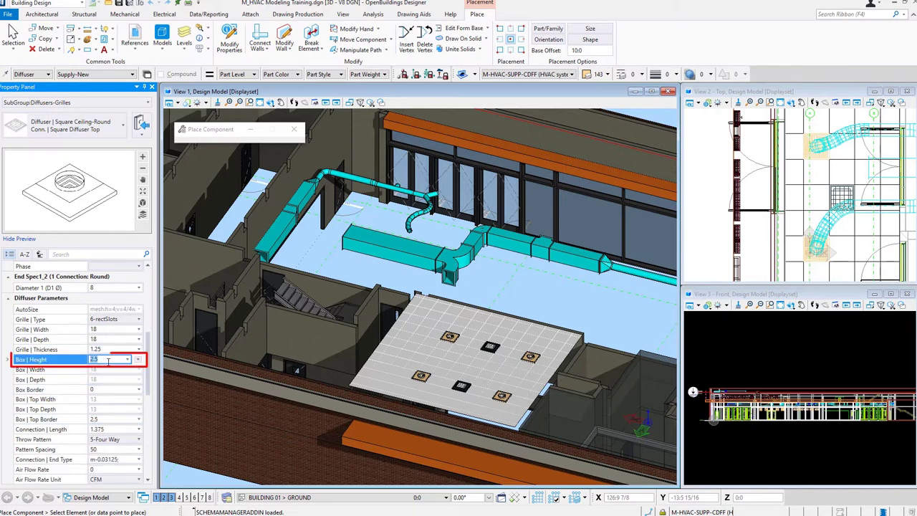
text(1)
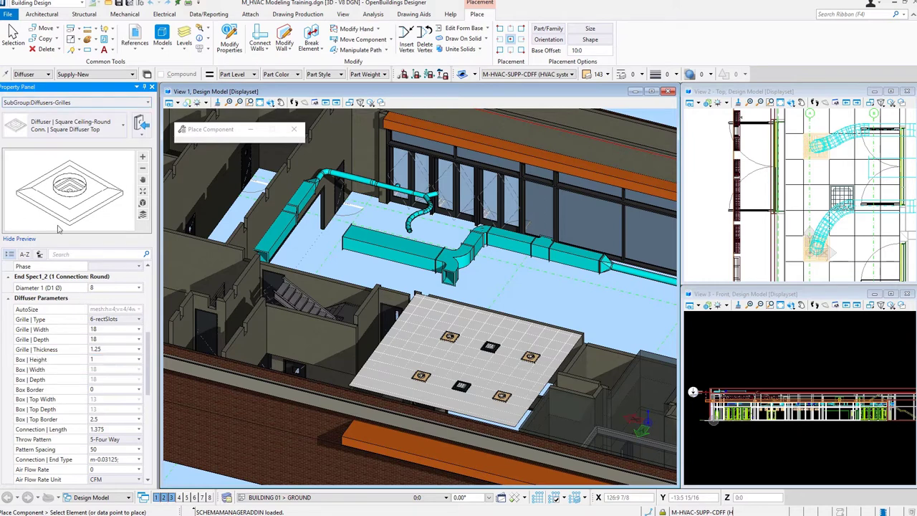
click(103, 390)
scroll(102, 392, down, 3)
click(103, 394)
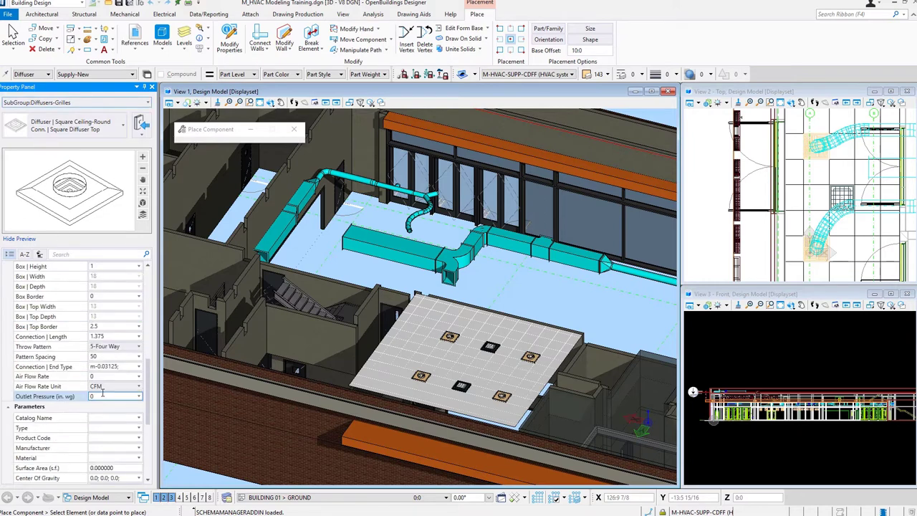
- Choose titus as Catalog Name, filling Type TMS, Manufacturer TITUS and product code TMS8-24X24
scroll(103, 394, down, 1)
click(83, 398)
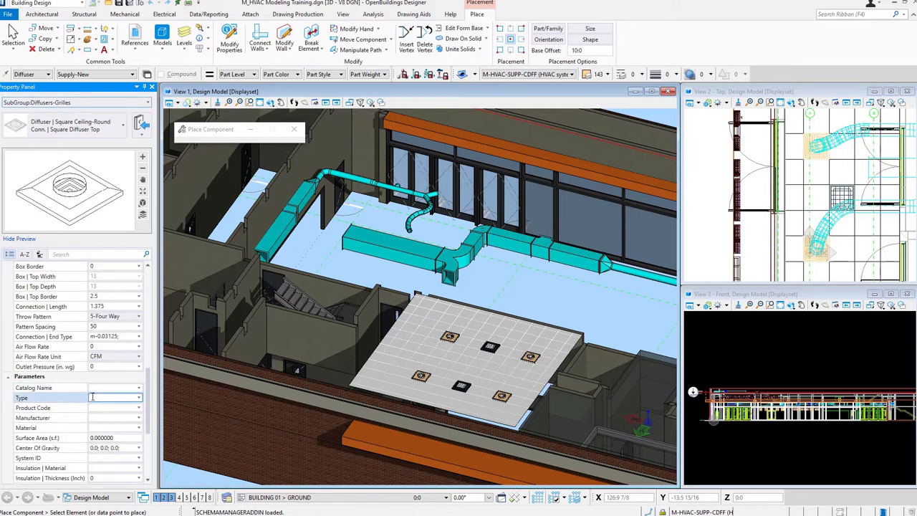
scroll(82, 400, down, 2)
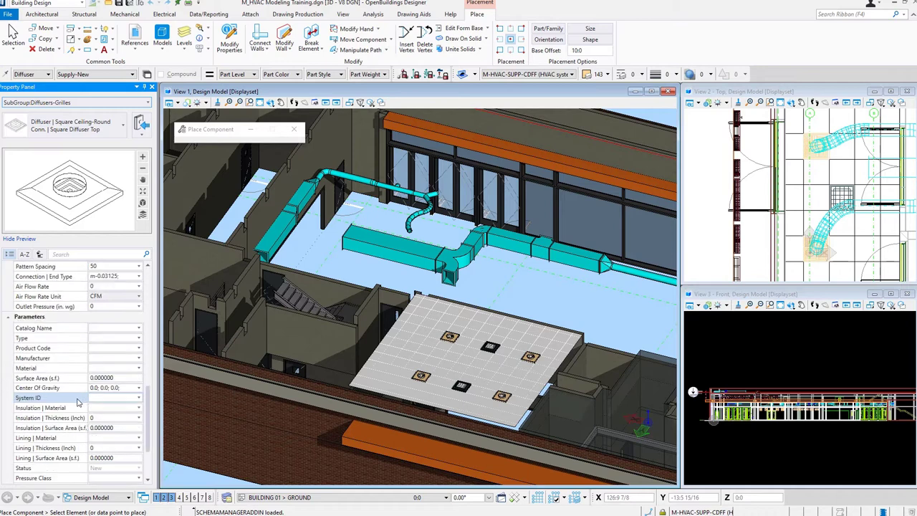
scroll(78, 402, down, 1)
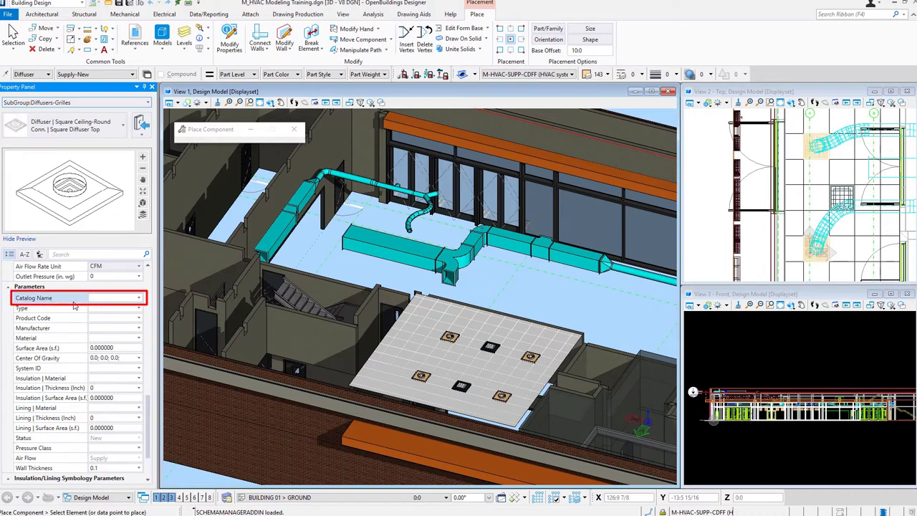
click(139, 300)
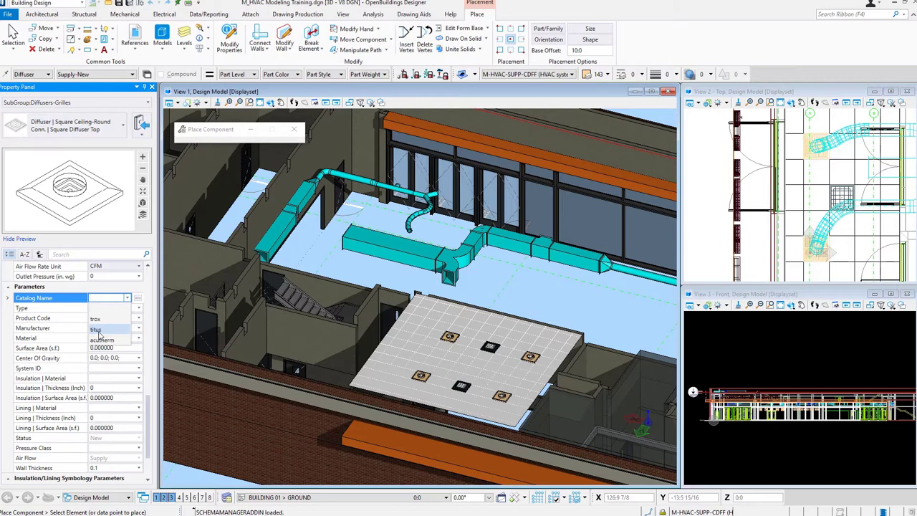
click(98, 330)
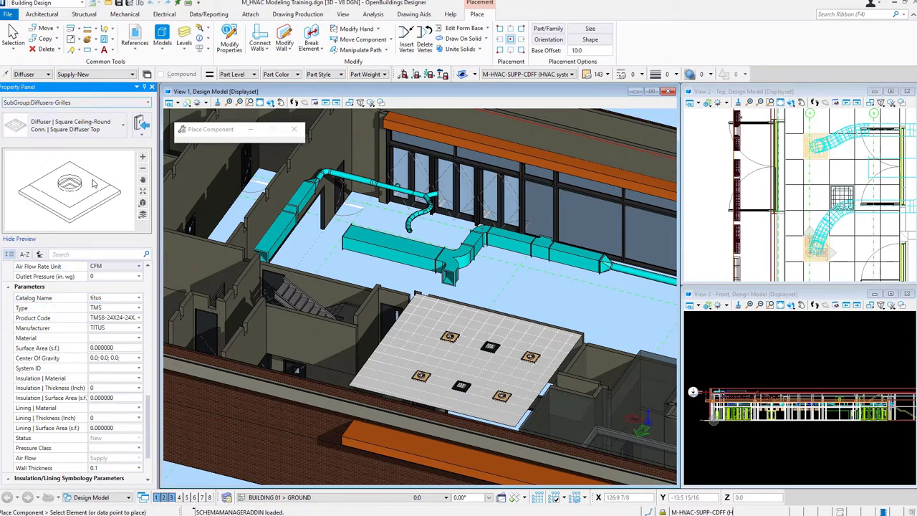
click(102, 317)
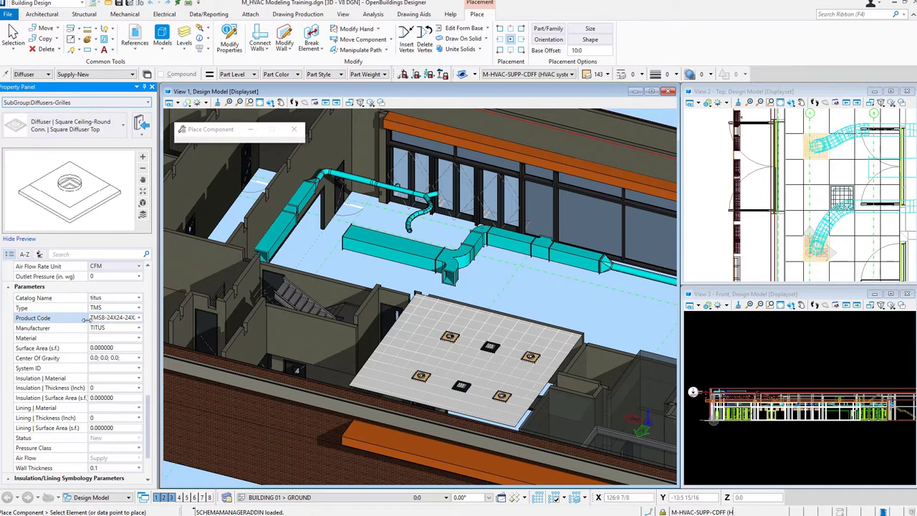
click(85, 323)
drag(84, 323, 78, 324)
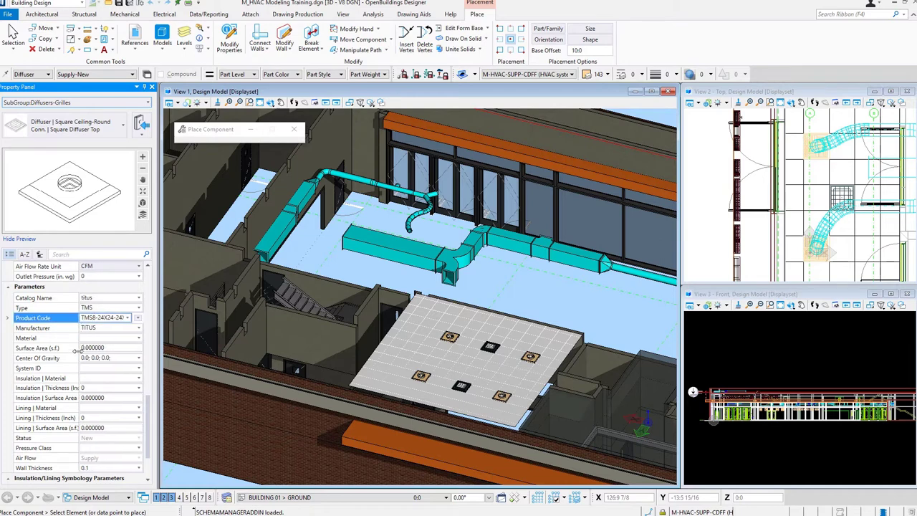
- Pick product TMS6-12X12-24X24 from the titus Manufacturer Catalog and confirm it
click(106, 298)
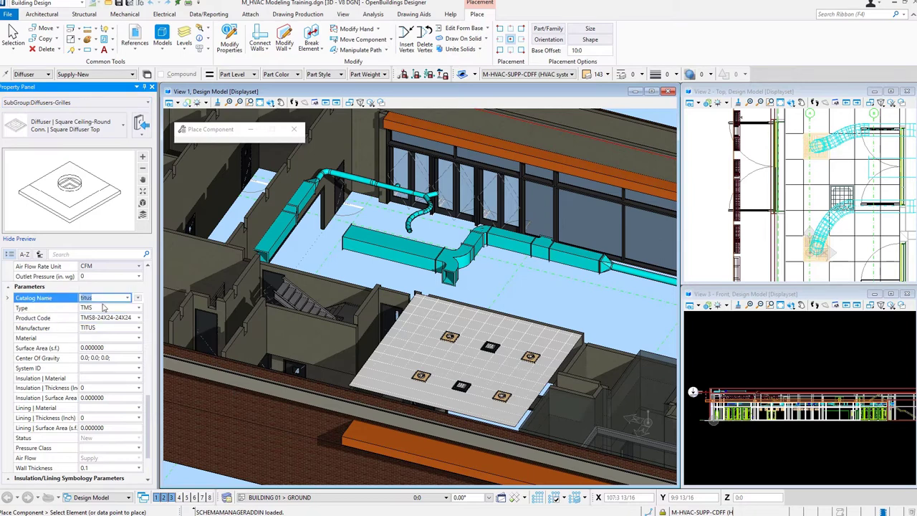
click(138, 299)
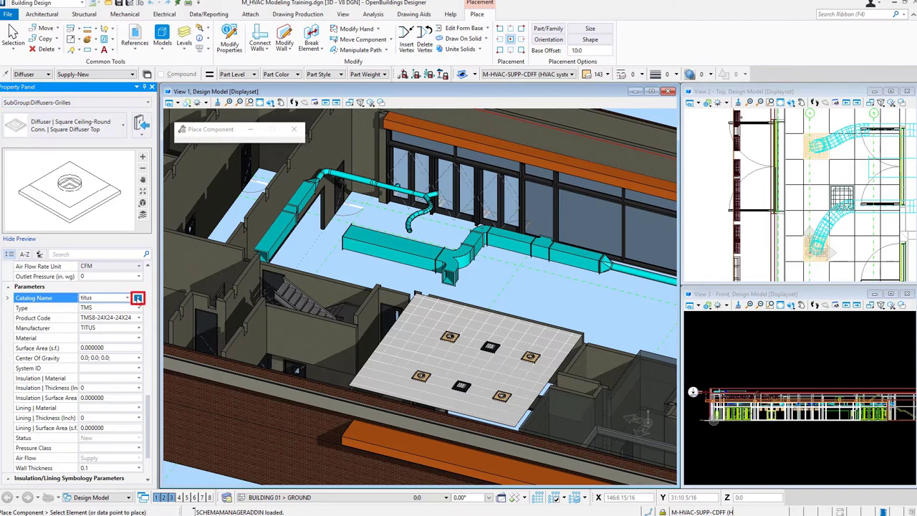
click(137, 298)
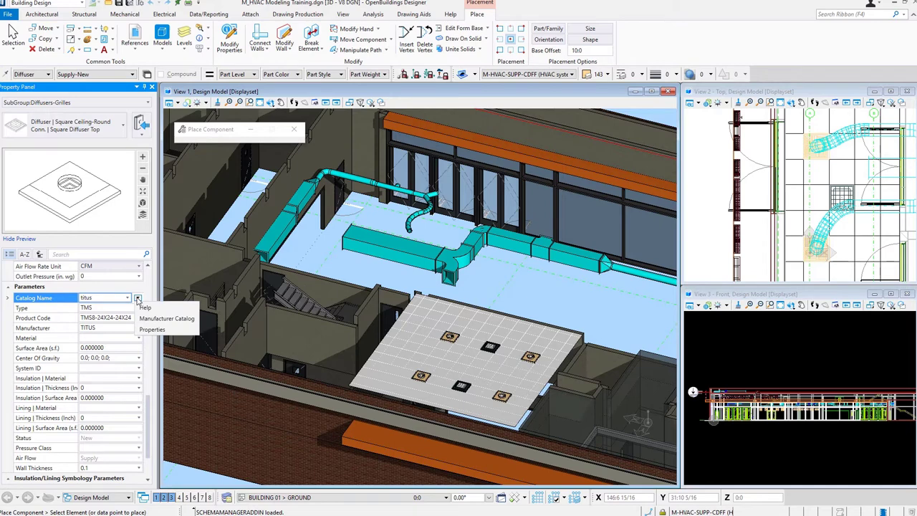
click(171, 319)
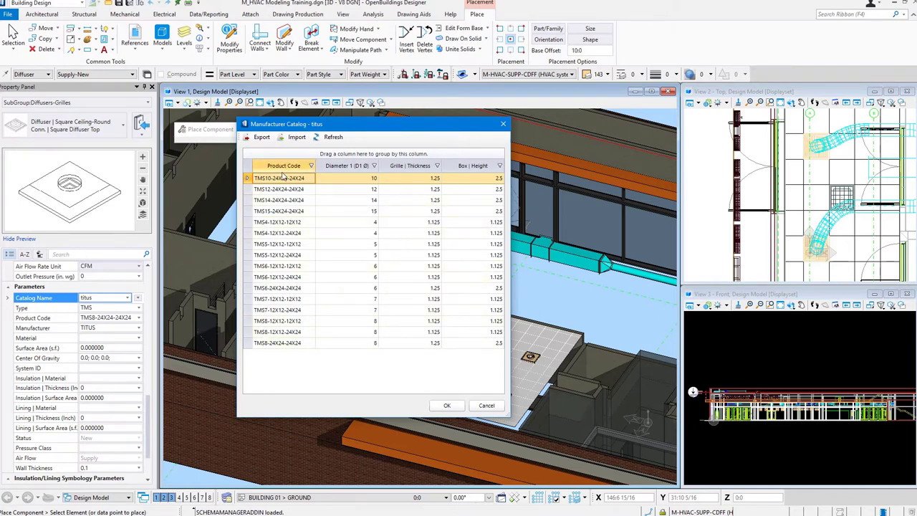
click(281, 277)
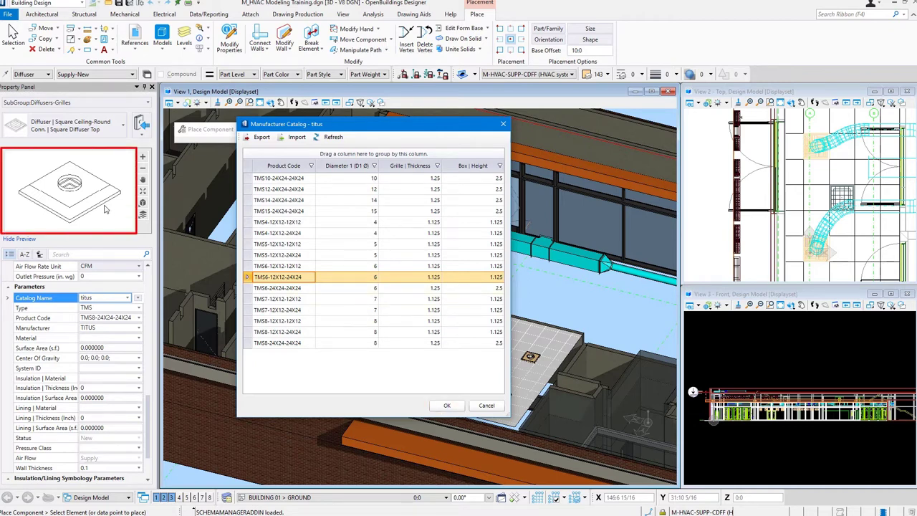
click(435, 407)
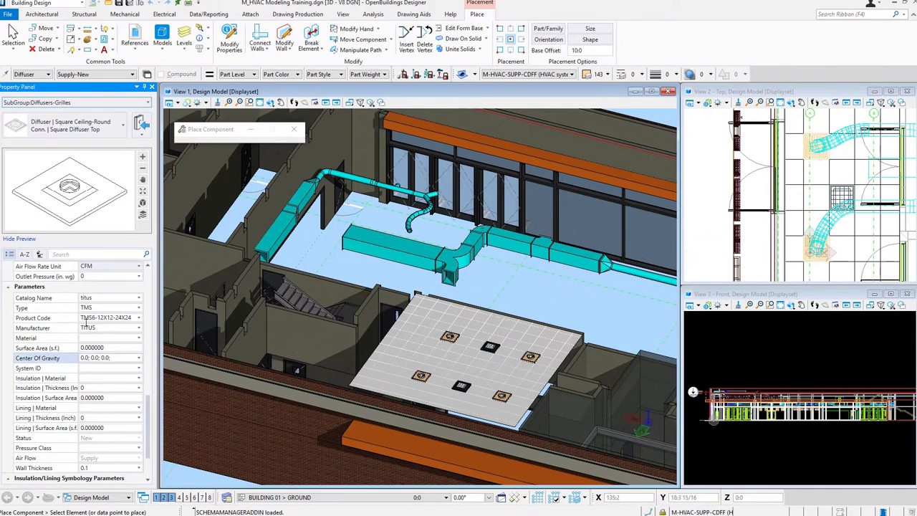
- Open the titus Manufacturer Catalog and sort it by Diameter 1
click(109, 317)
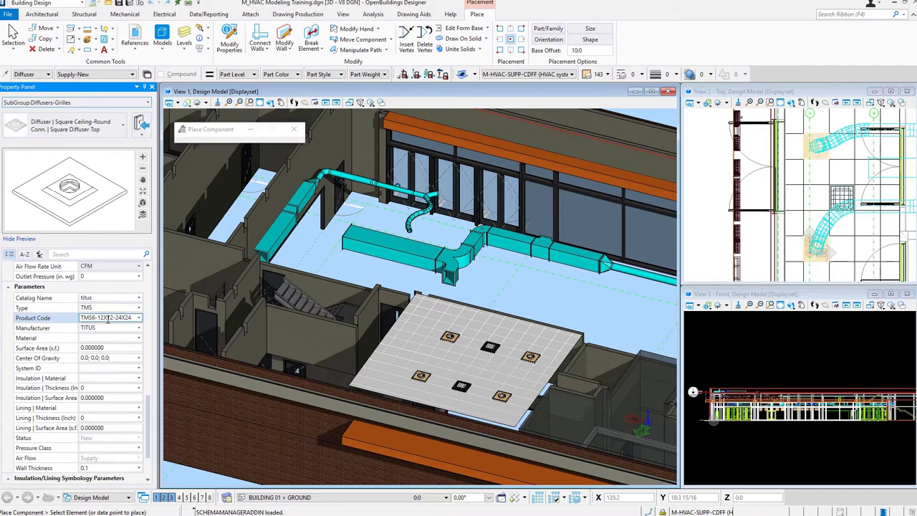
click(105, 337)
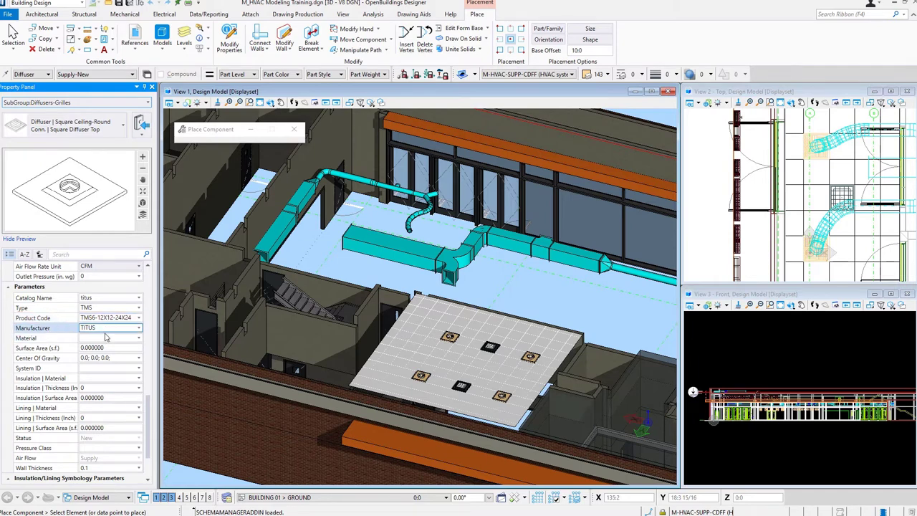
click(105, 329)
click(126, 300)
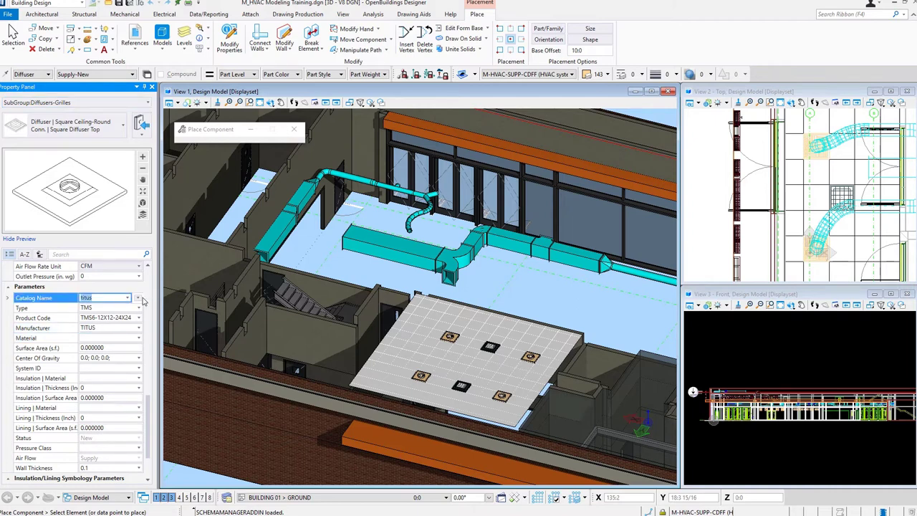
click(137, 298)
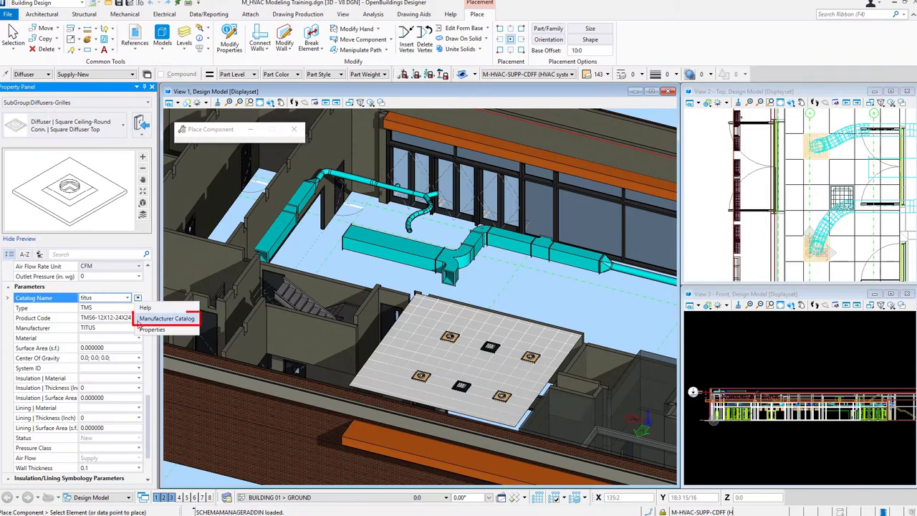
click(139, 321)
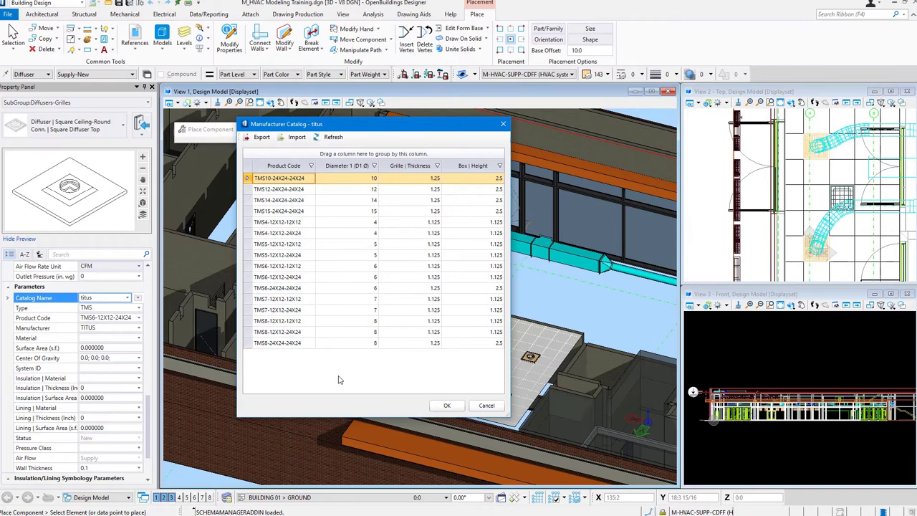
click(346, 166)
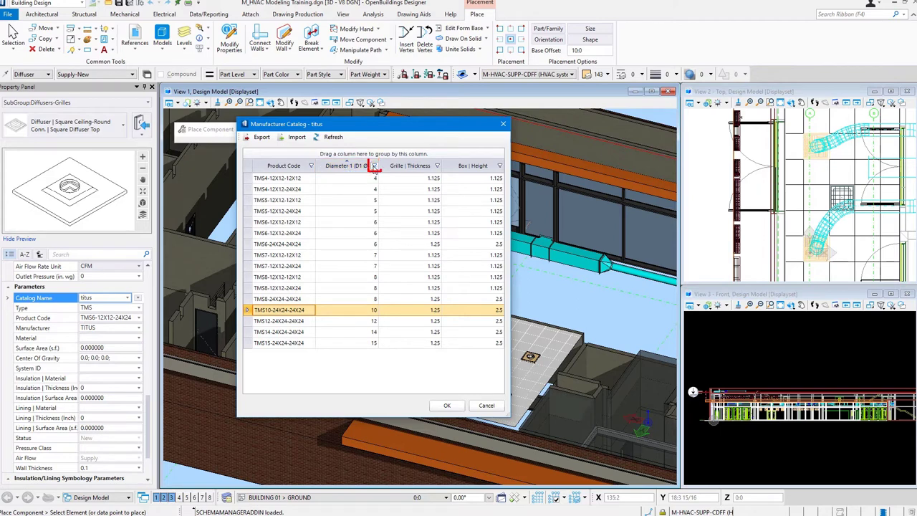
- Filter the catalog to 8-inch diameters and select TMS8-24X24-24X24
click(374, 166)
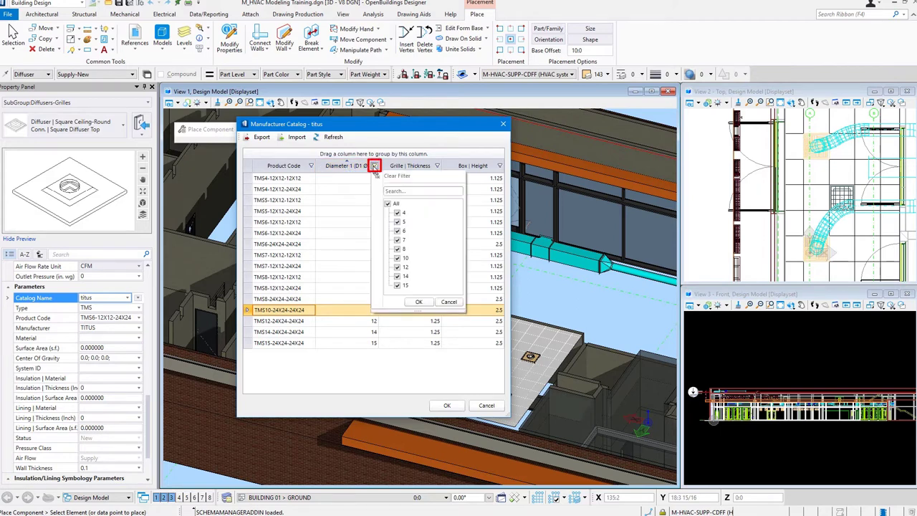
click(388, 204)
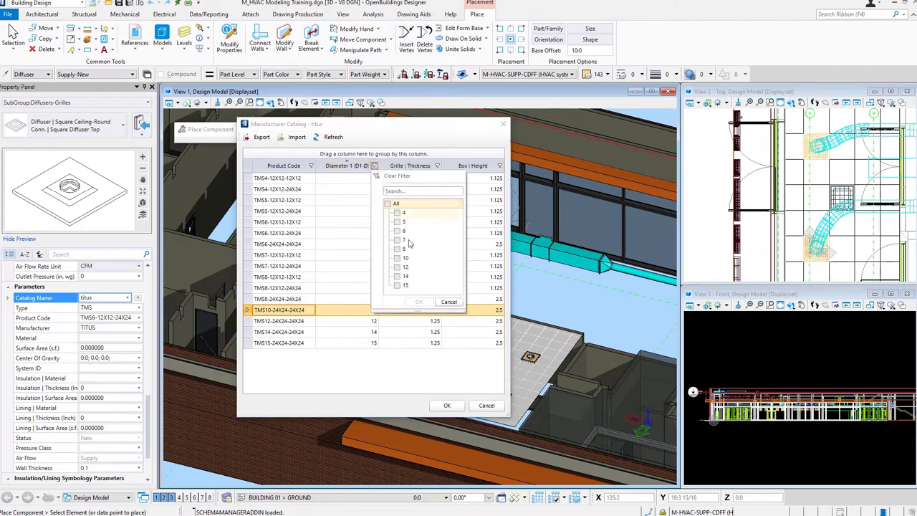
click(397, 250)
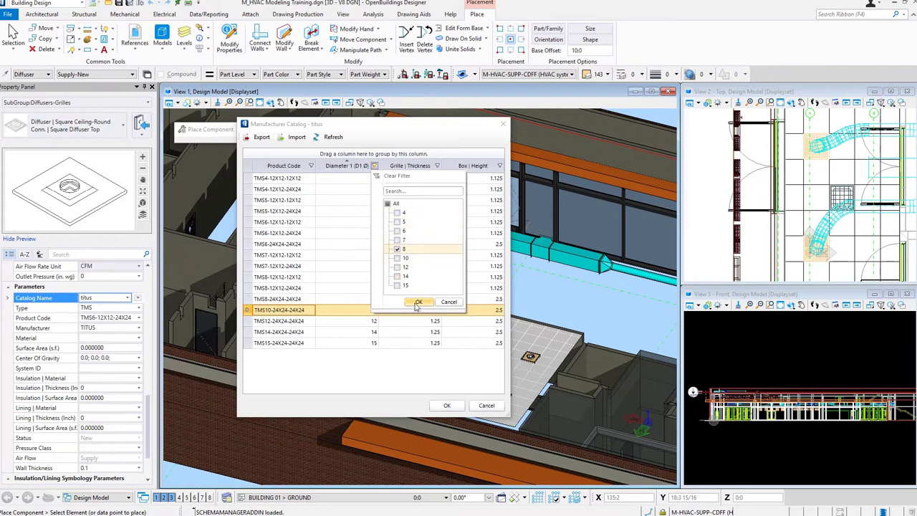
click(418, 302)
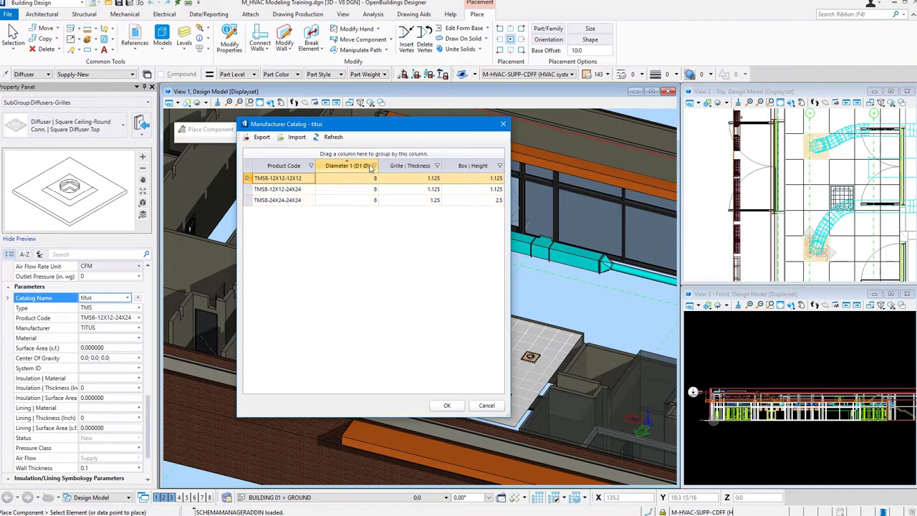
click(299, 201)
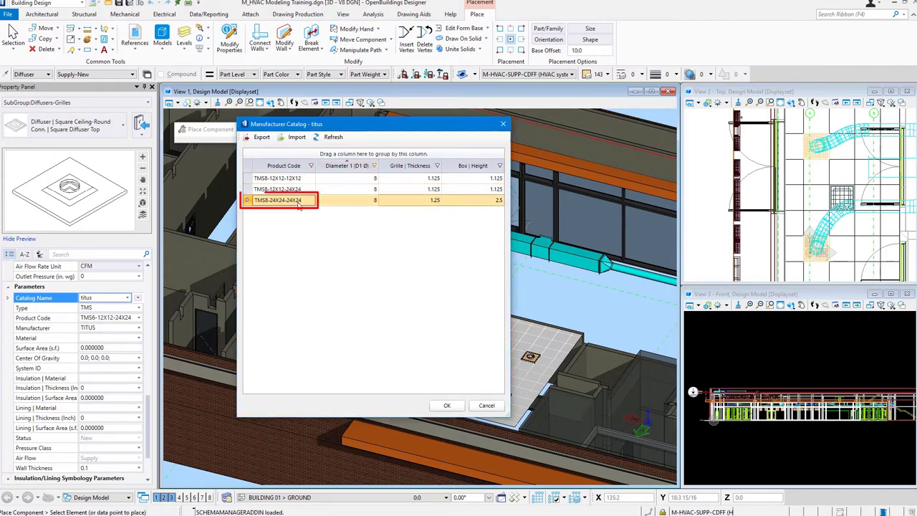
click(446, 406)
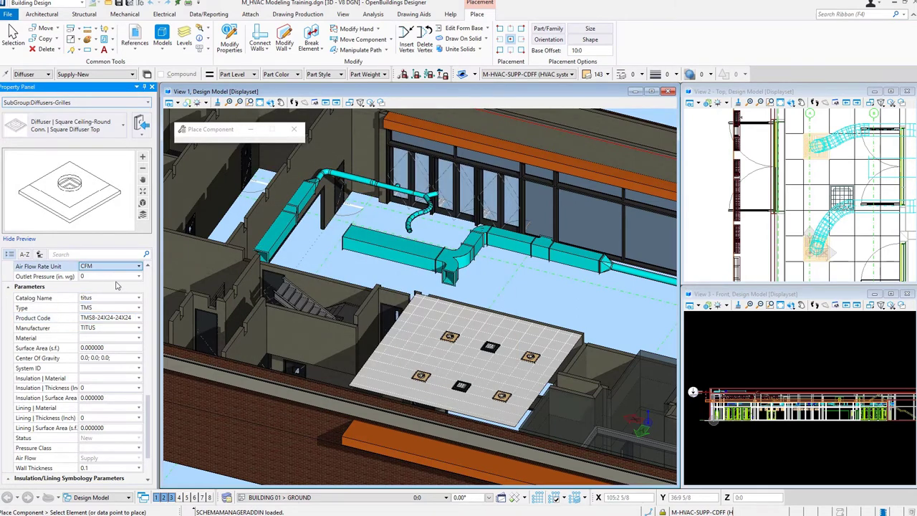
scroll(99, 327, up, 4)
scroll(99, 327, up, 5)
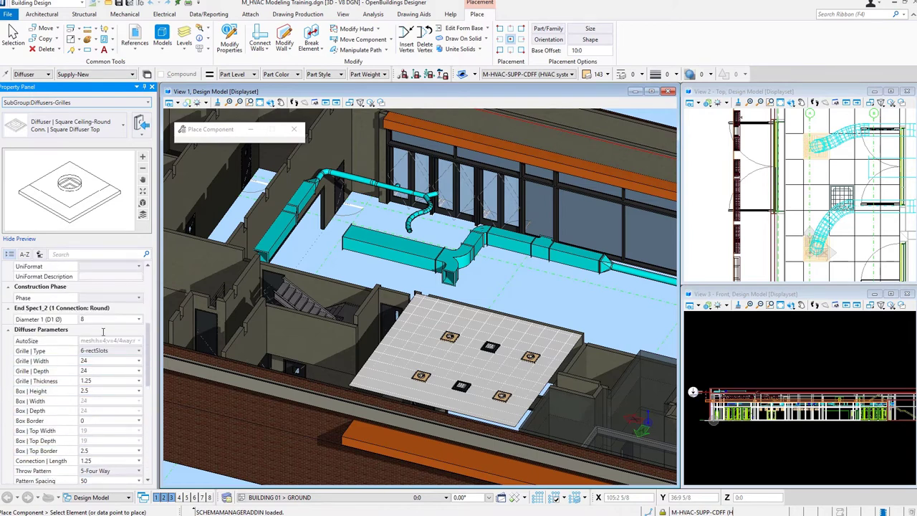
click(104, 361)
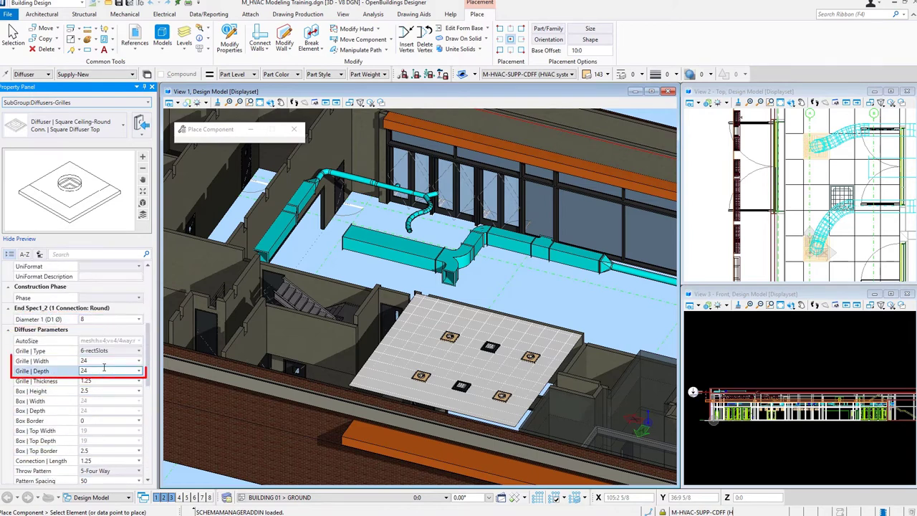
scroll(103, 367, down, 1)
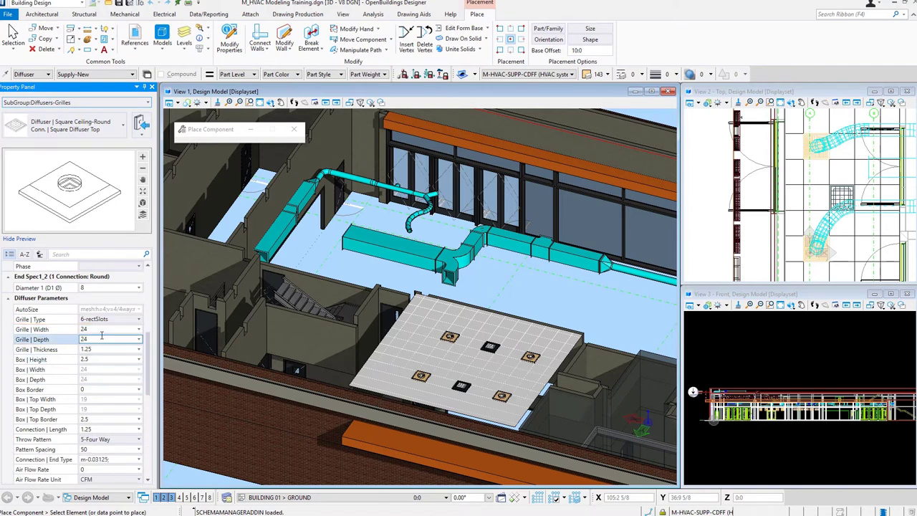
click(104, 350)
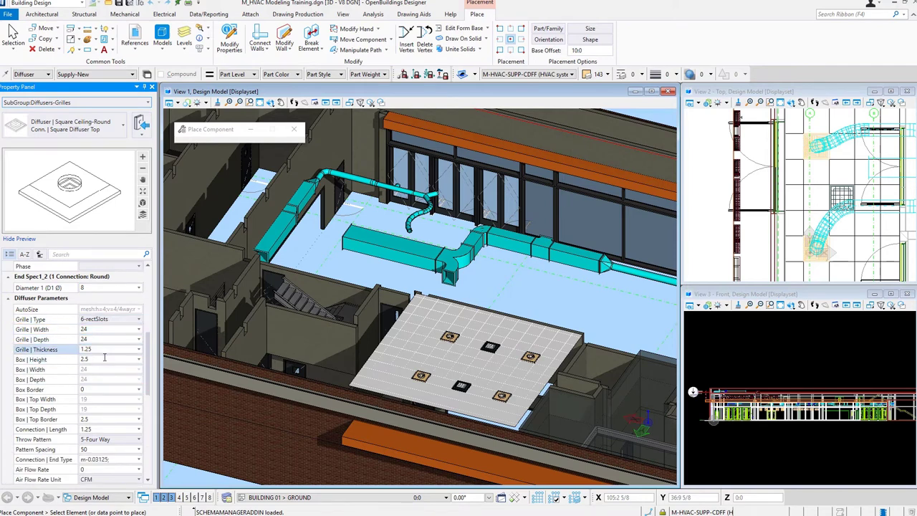
click(104, 359)
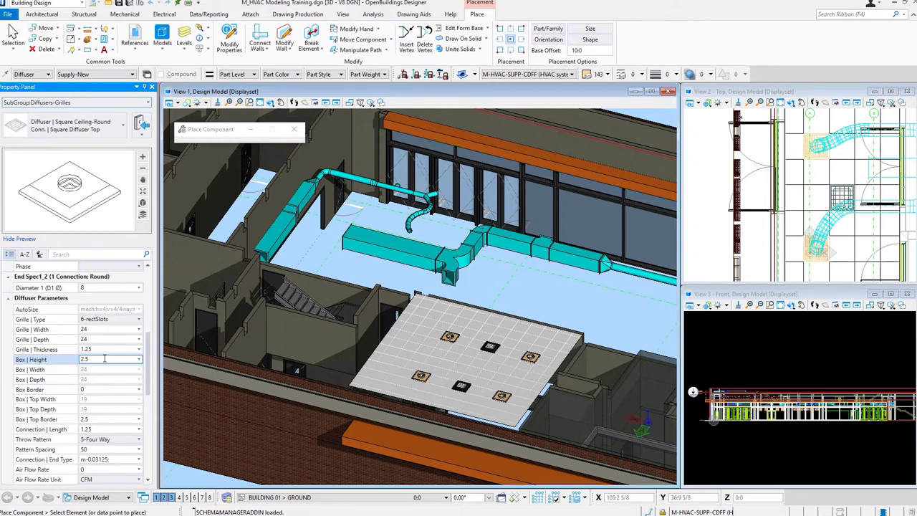
scroll(107, 399, down, 2)
click(106, 401)
scroll(106, 405, down, 1)
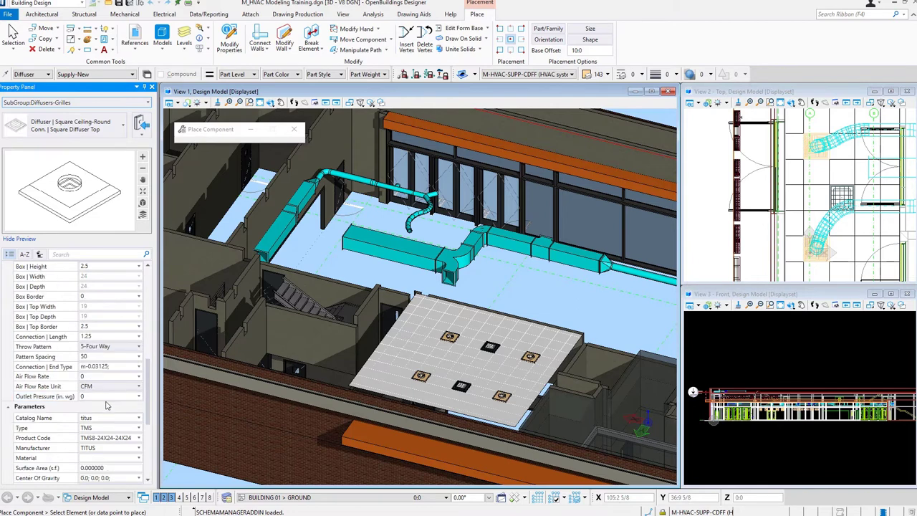
click(100, 419)
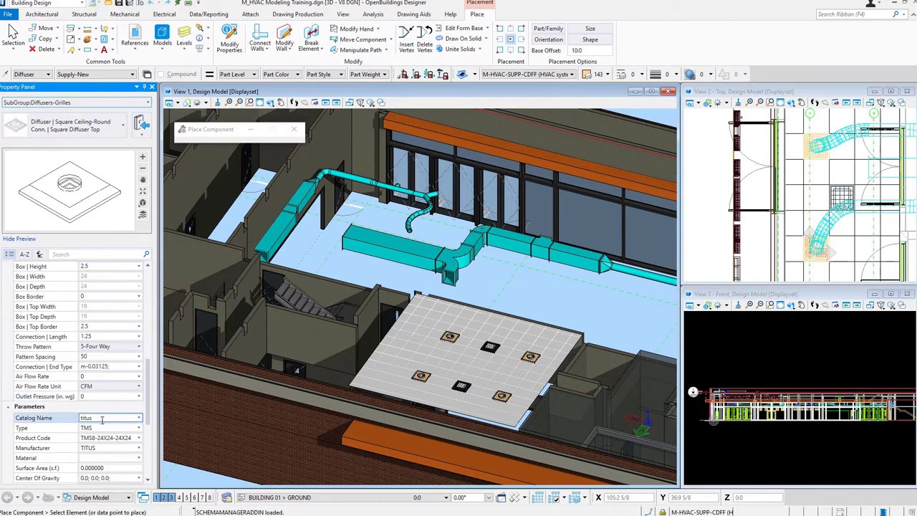
click(138, 418)
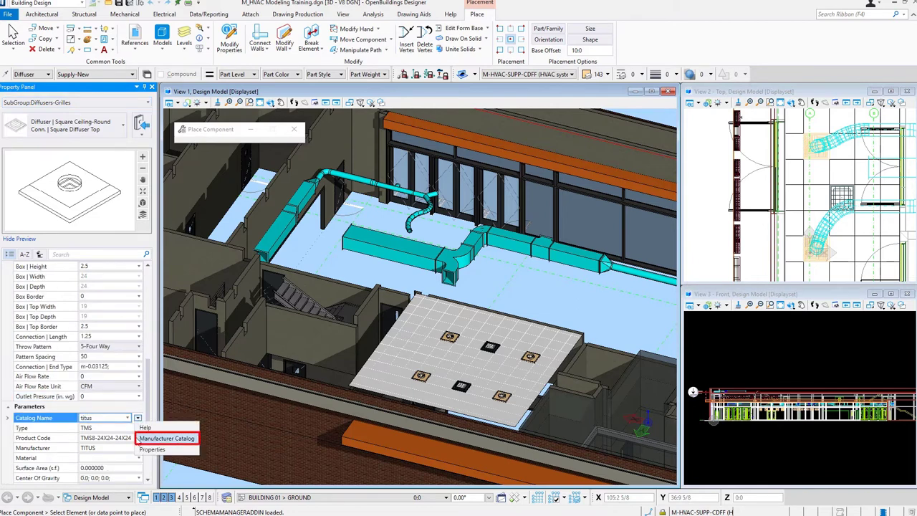
click(167, 437)
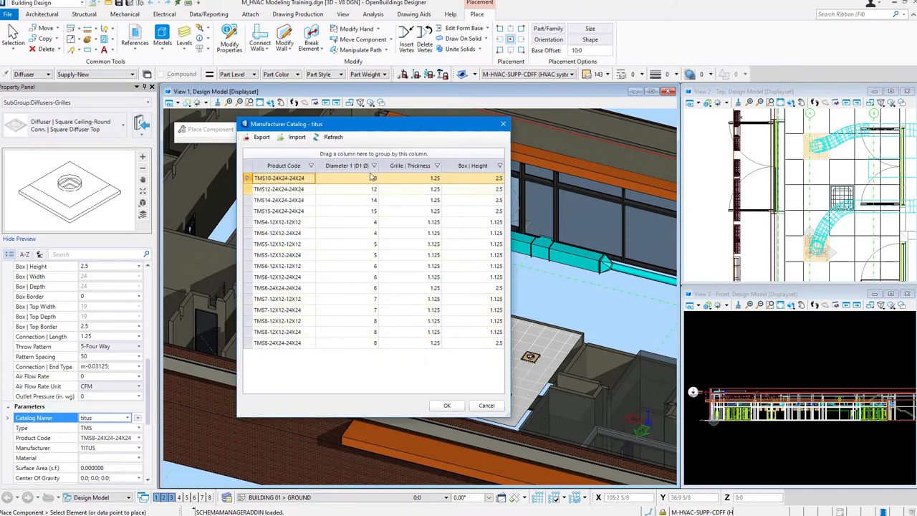
click(335, 165)
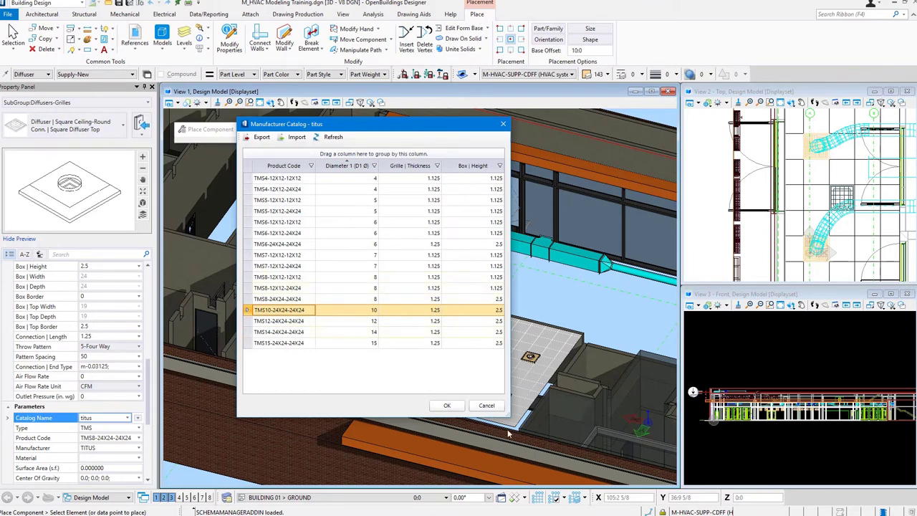
click(486, 405)
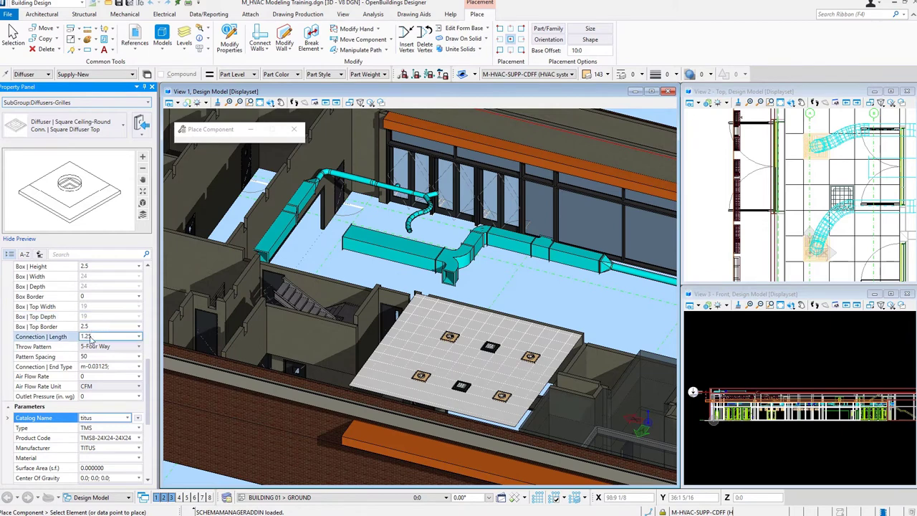
scroll(97, 317, up, 4)
- Keep Diameter 1 at 8, place two side-by-side diffusers in the top plan, then exit
click(98, 318)
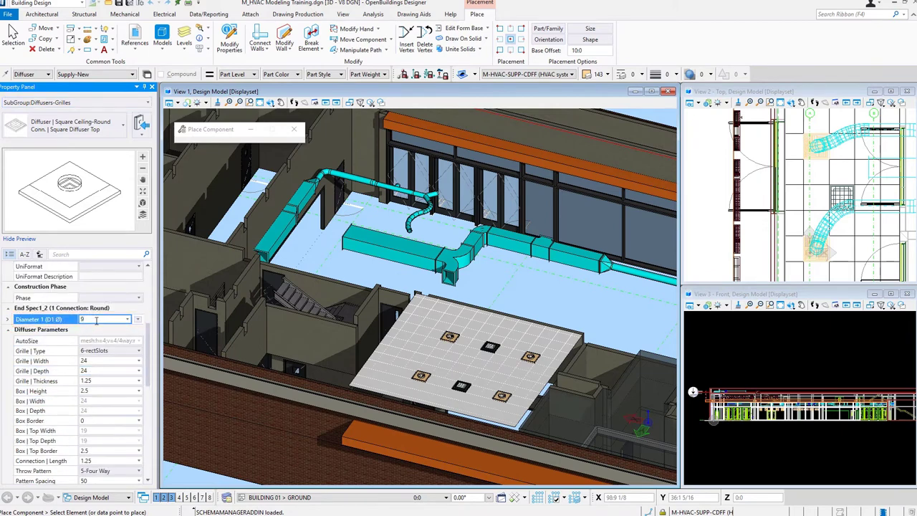
key(Escape)
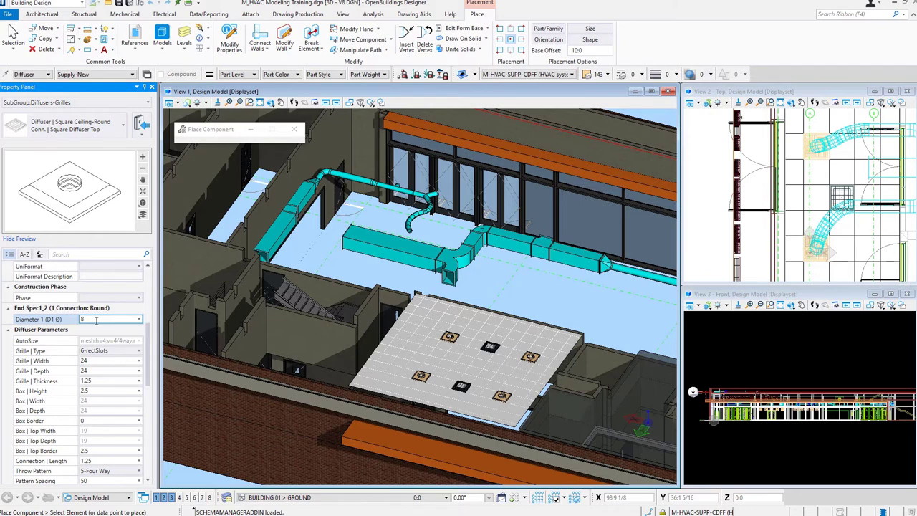
key(Return)
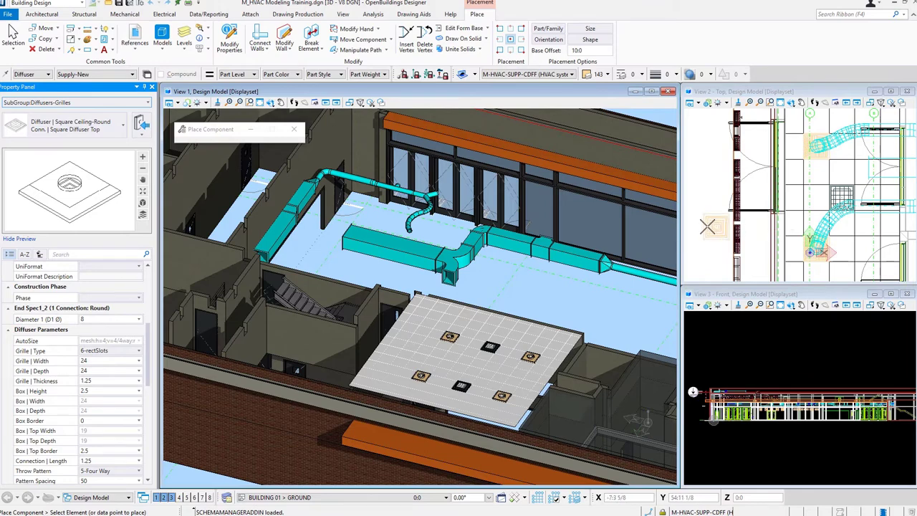
scroll(707, 227, down, 3)
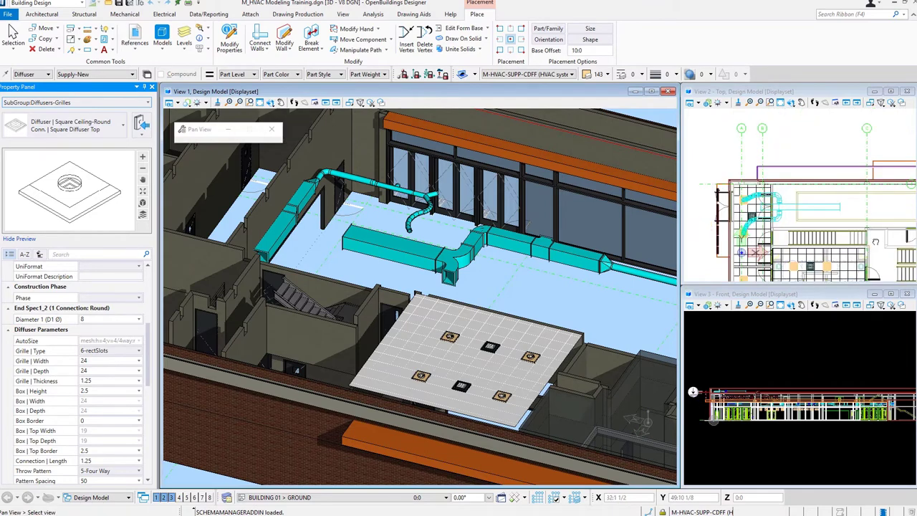
middle_drag(873, 246, 800, 209)
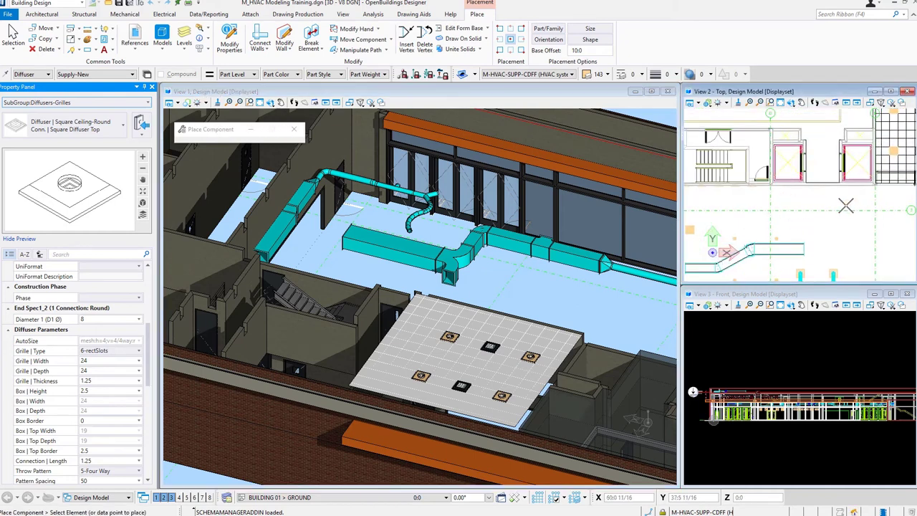
click(791, 200)
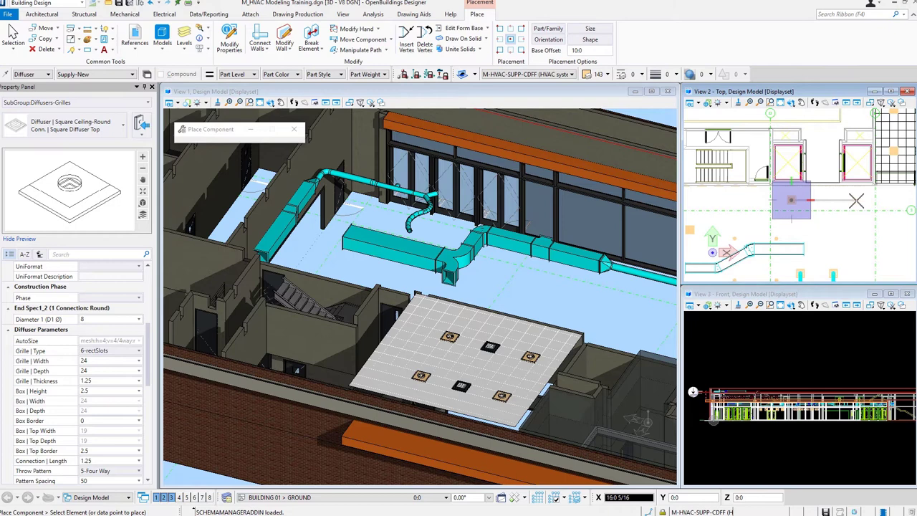
click(859, 200)
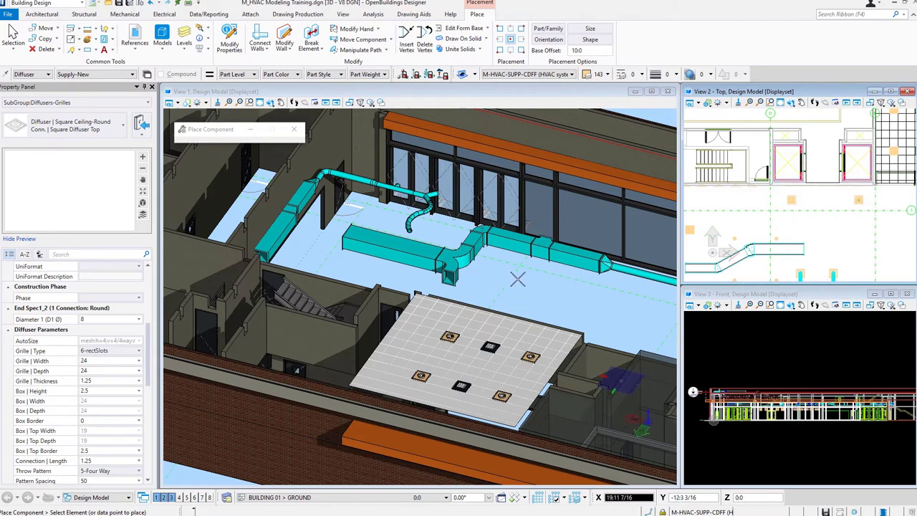
key(Escape)
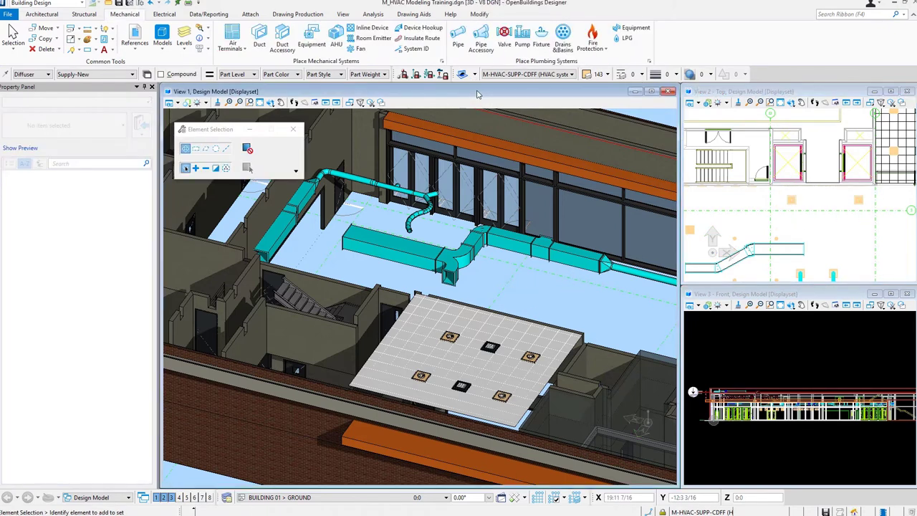
- Switch View 1 to a zoomed-in right isometric of the diffusers and restart diffuser placement
right_click(521, 286)
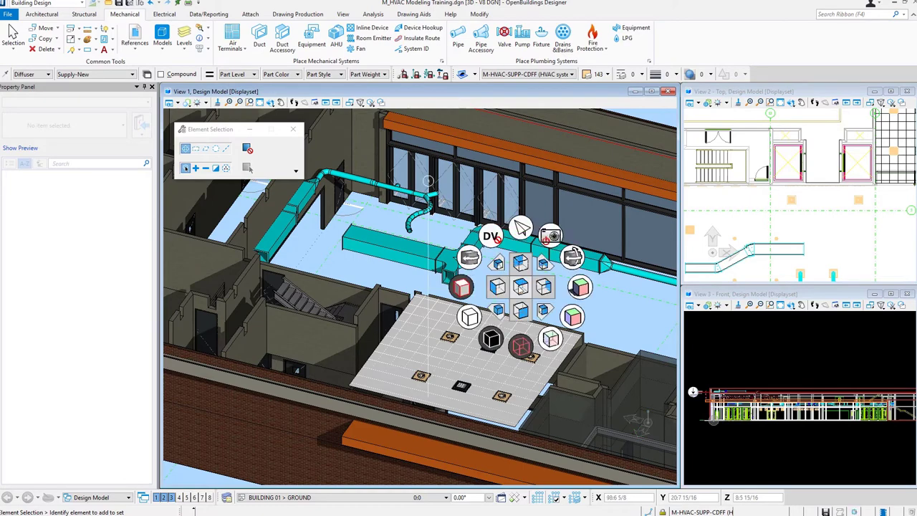
click(545, 310)
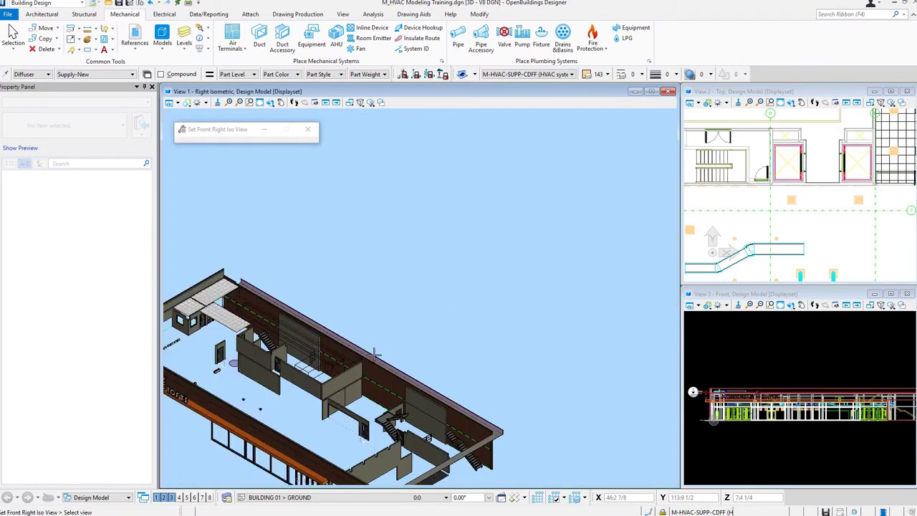
drag(472, 269, 601, 176)
key(Escape)
scroll(384, 356, up, 3)
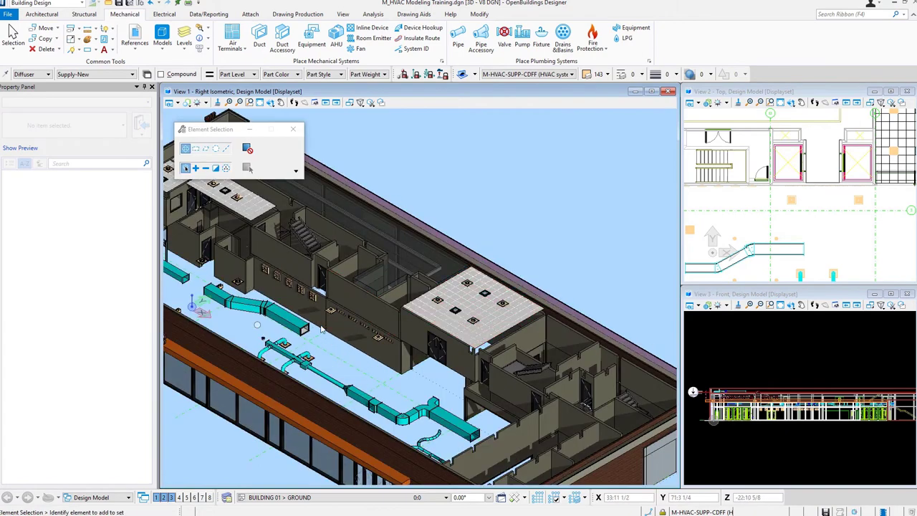
scroll(352, 350, up, 5)
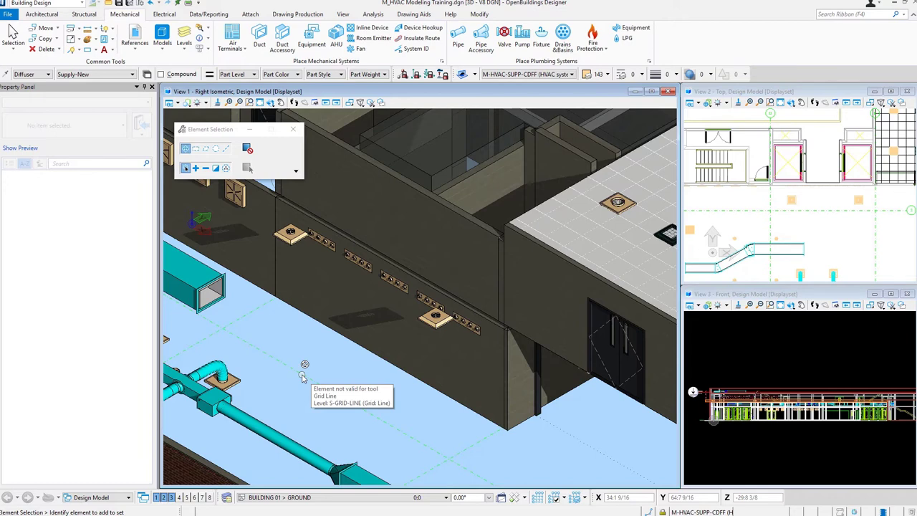
click(232, 40)
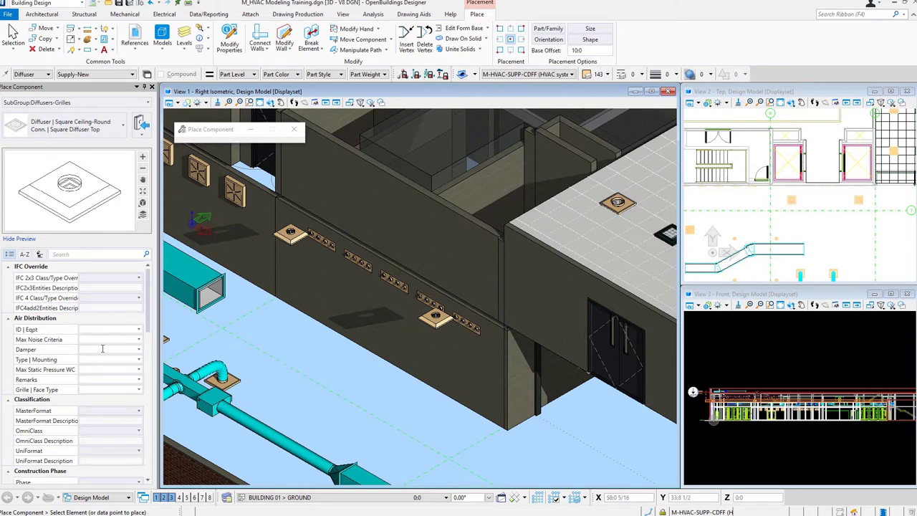
- Select the 7-inch product TMS7-12X12-12X12 from the Manufacturer Catalog
scroll(102, 363, down, 3)
scroll(101, 366, down, 3)
scroll(104, 387, down, 5)
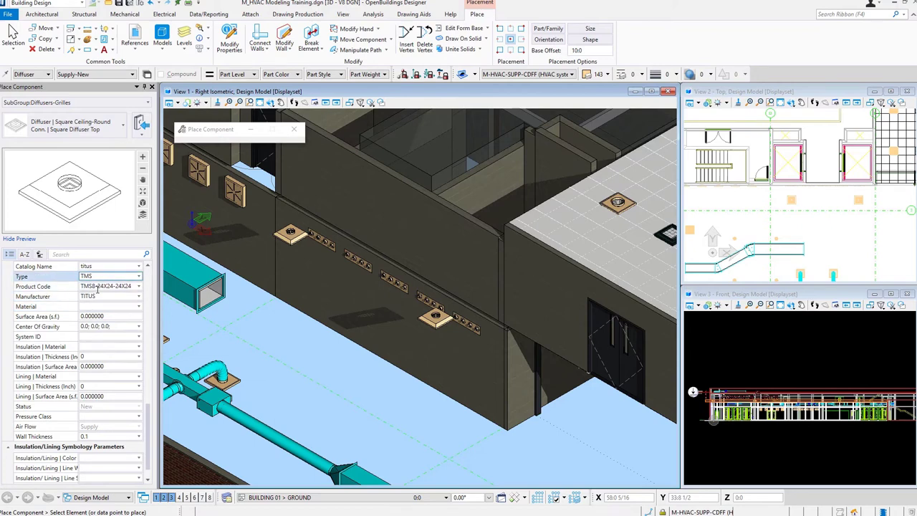
scroll(97, 289, up, 1)
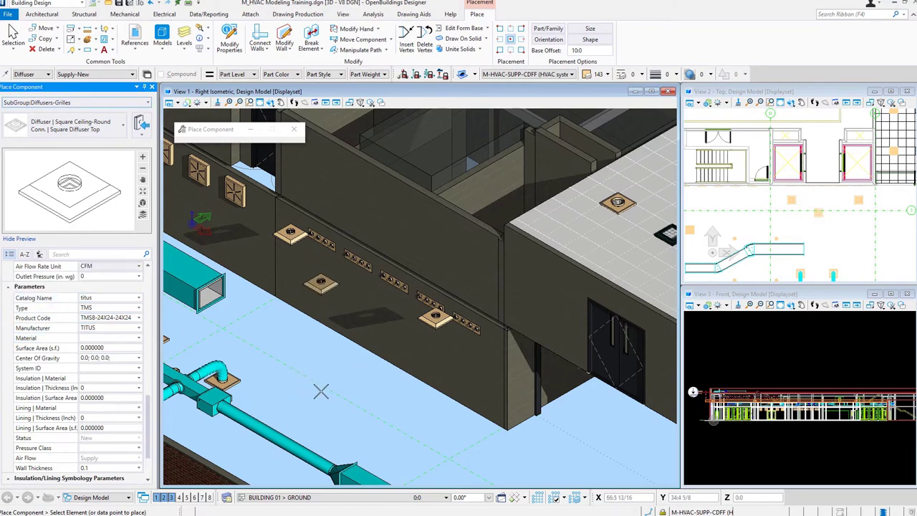
key(F11)
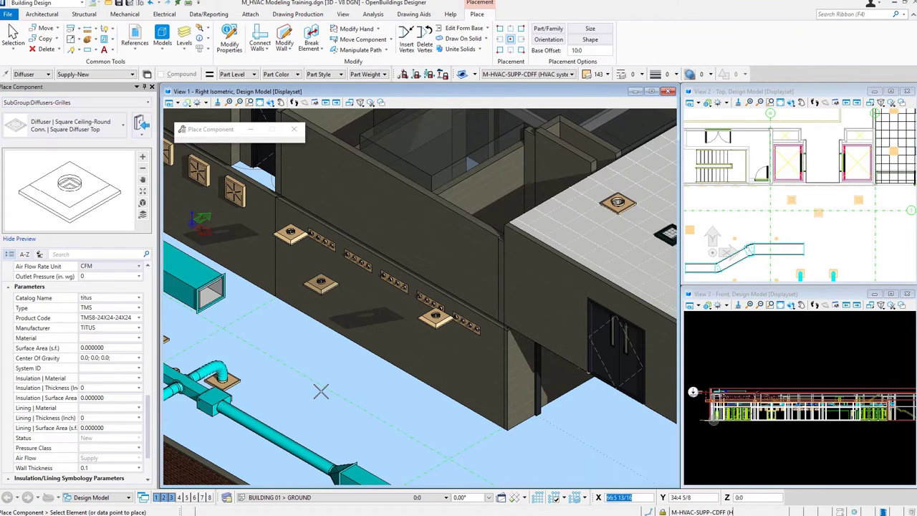
key(h)
key(c)
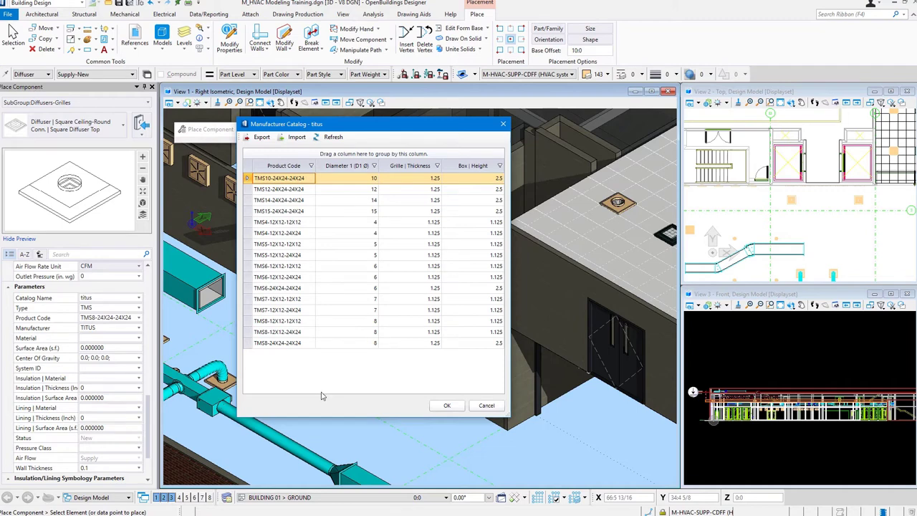
click(341, 299)
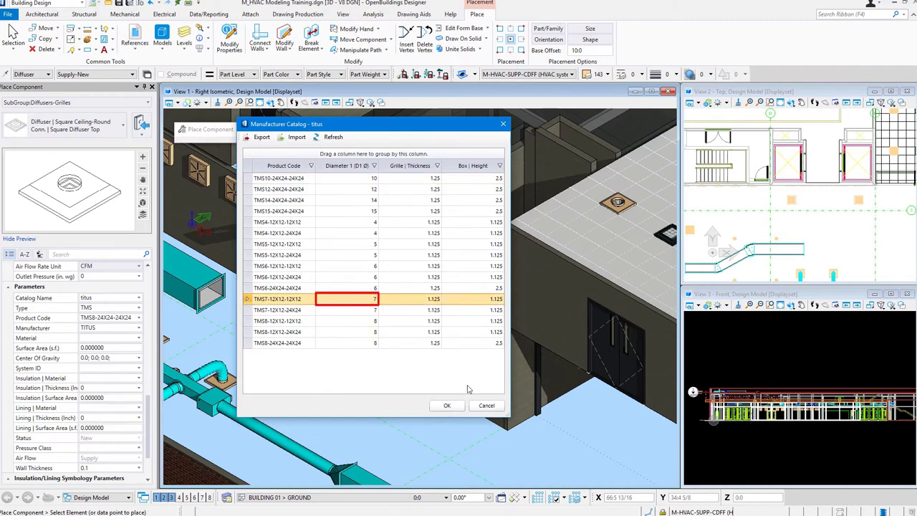
click(446, 406)
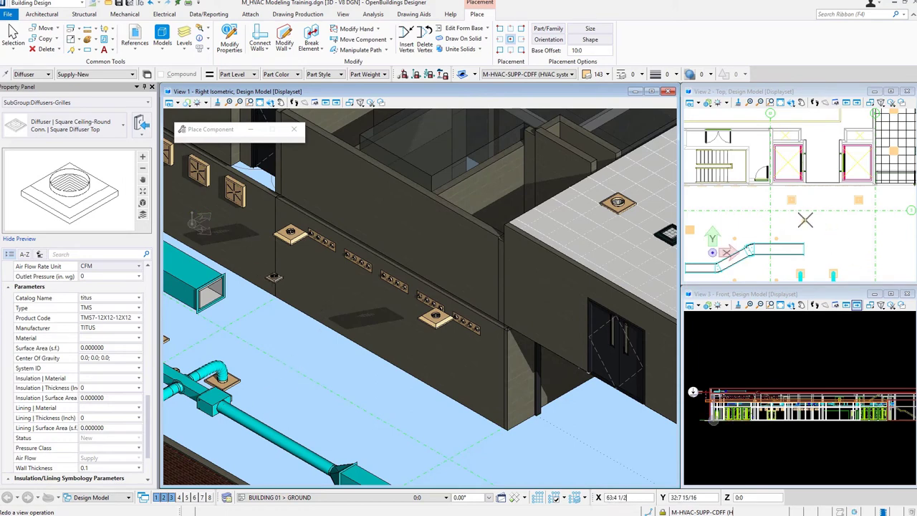
- Place the TMS7 diffuser beside the wall diffusers and pan back across the floor
click(838, 223)
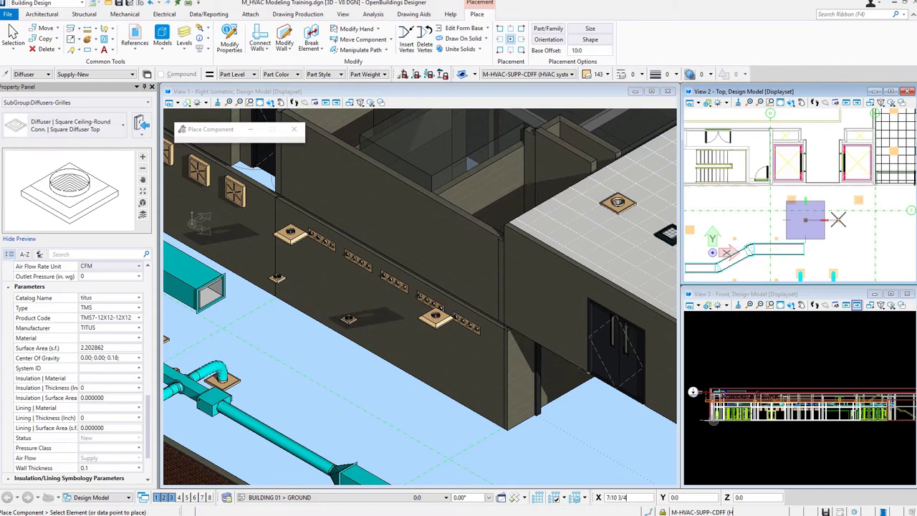
click(343, 324)
scroll(348, 319, up, 5)
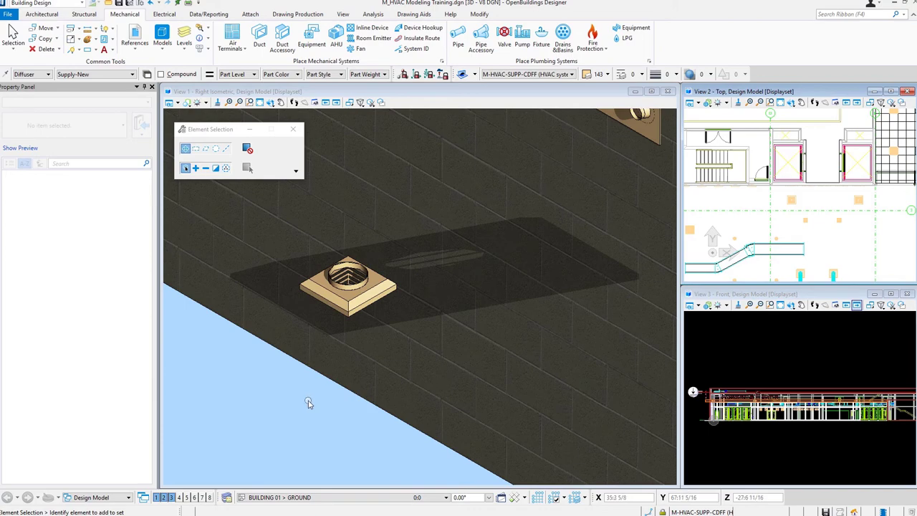
scroll(308, 402, down, 6)
middle_drag(307, 405, 423, 320)
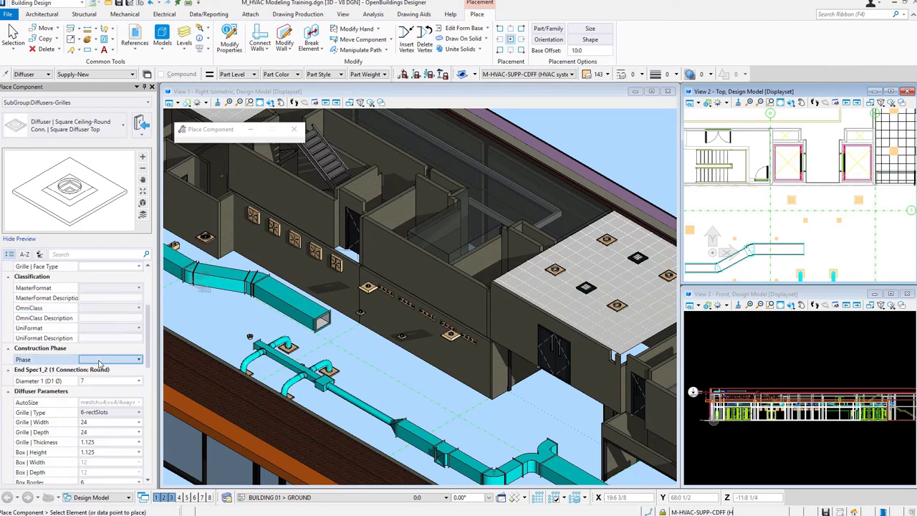
- Clear the diffuser's Catalog Name, TMS Type and TITUS Manufacturer values
scroll(101, 363, down, 4)
scroll(100, 365, down, 6)
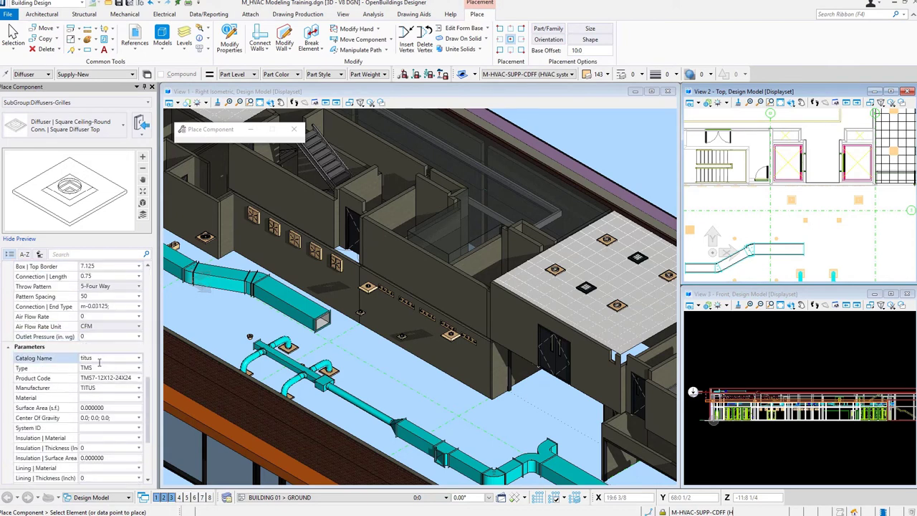
click(122, 297)
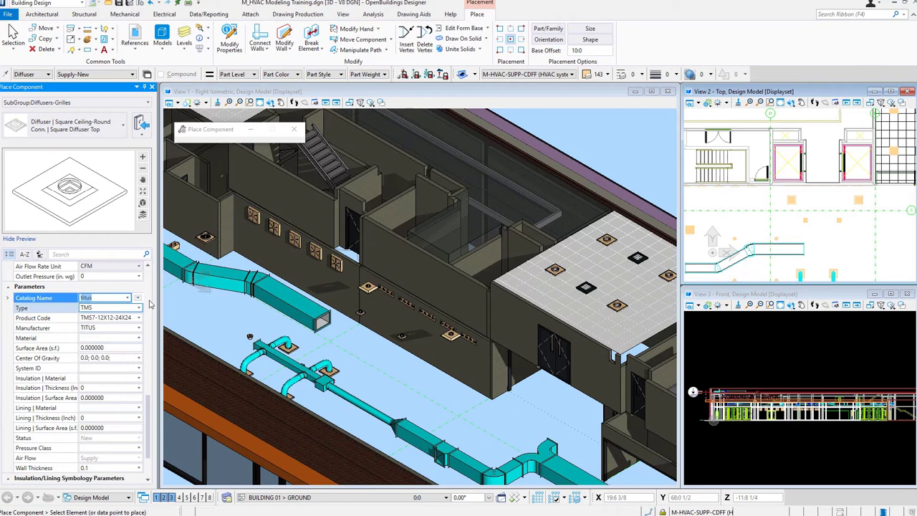
click(126, 297)
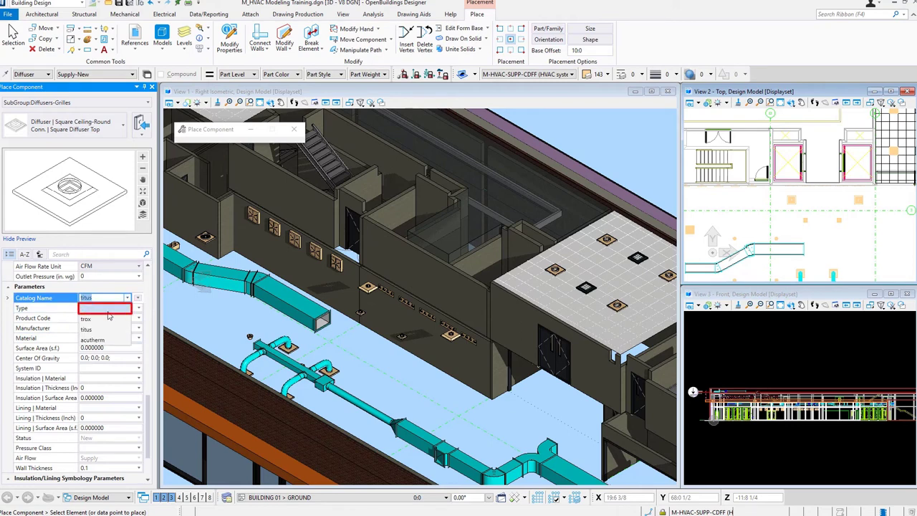
click(108, 313)
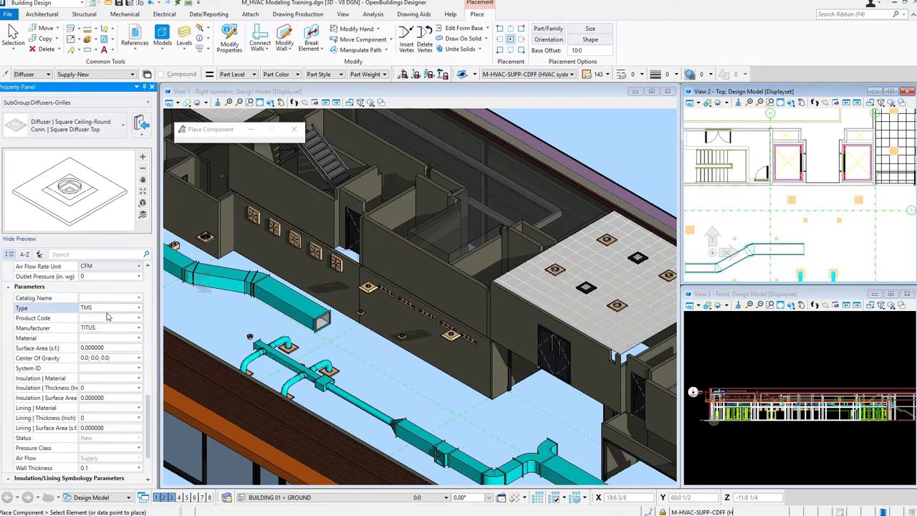
click(108, 308)
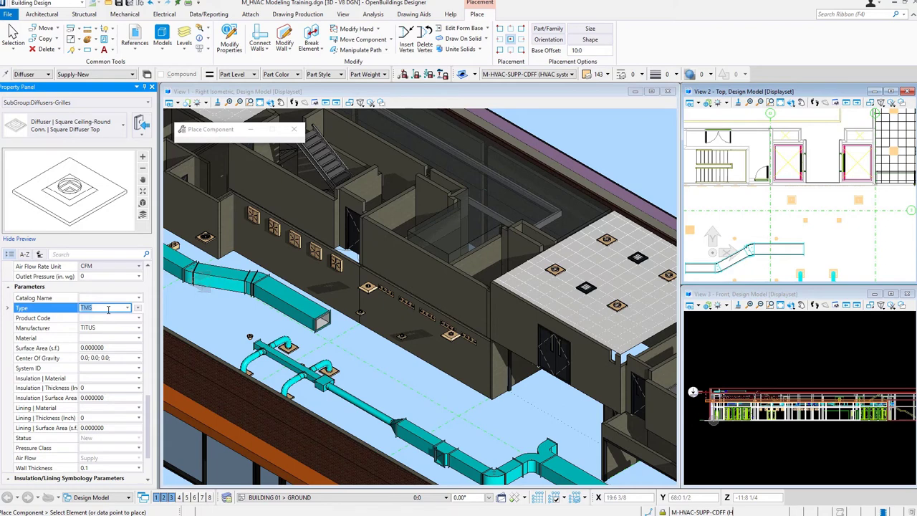
key(BackSpace)
click(105, 328)
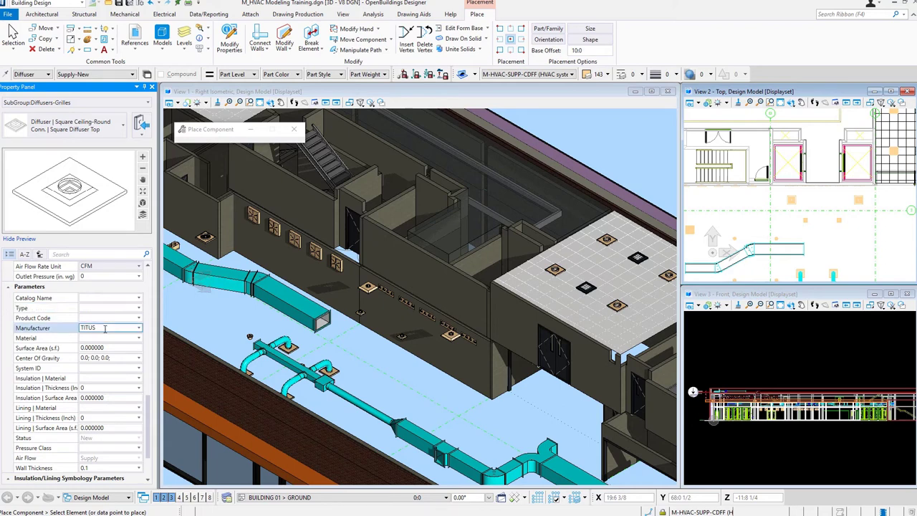
key(BackSpace)
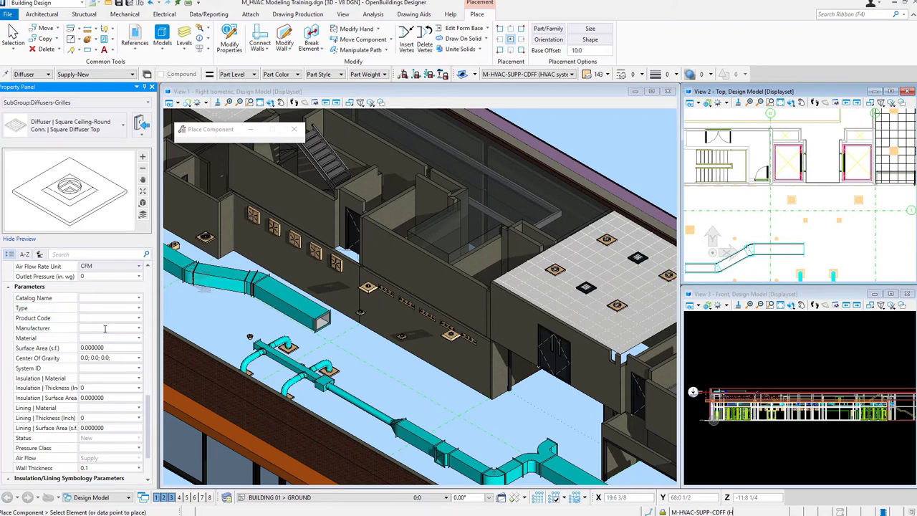
- Change Diameter 1 from 7 to 9
scroll(100, 337, up, 3)
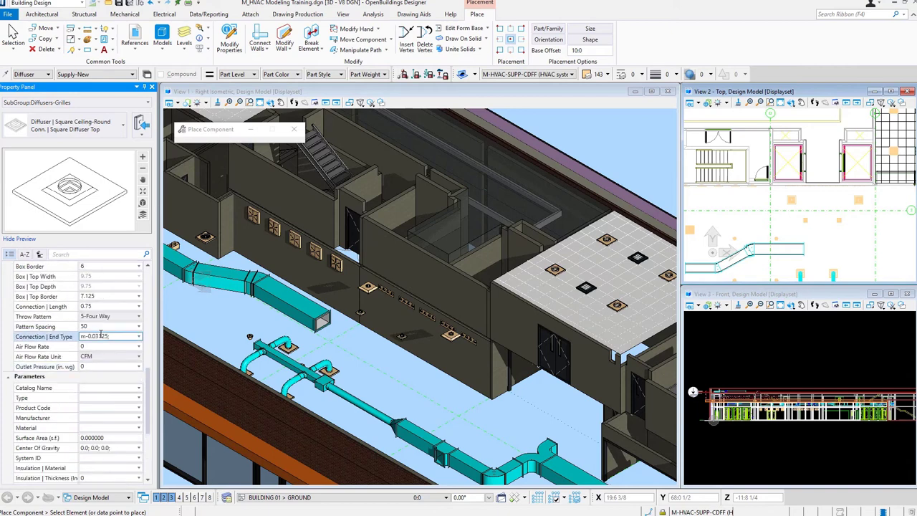
scroll(92, 356, up, 3)
scroll(92, 344, up, 3)
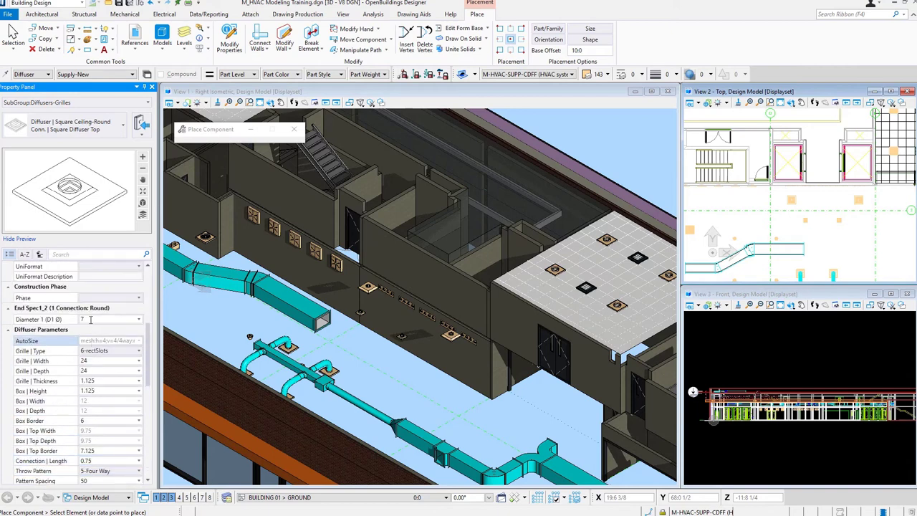
click(91, 319)
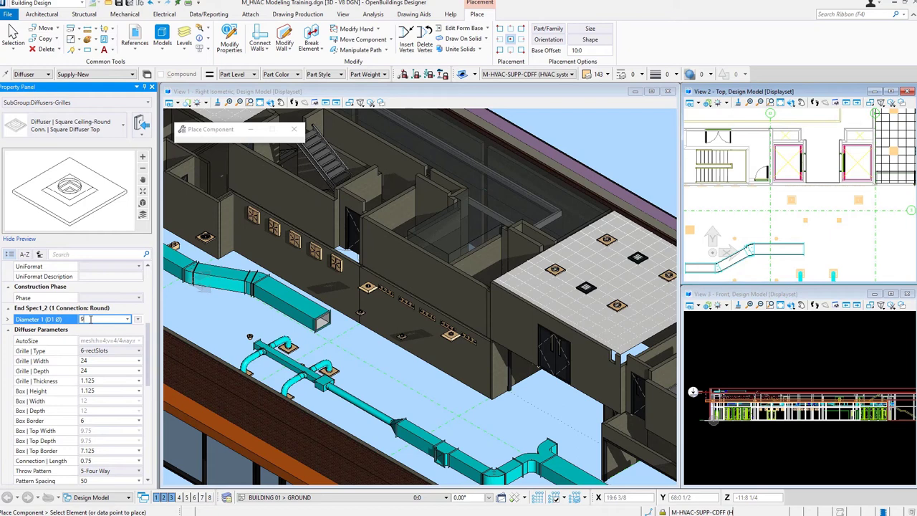
text(9)
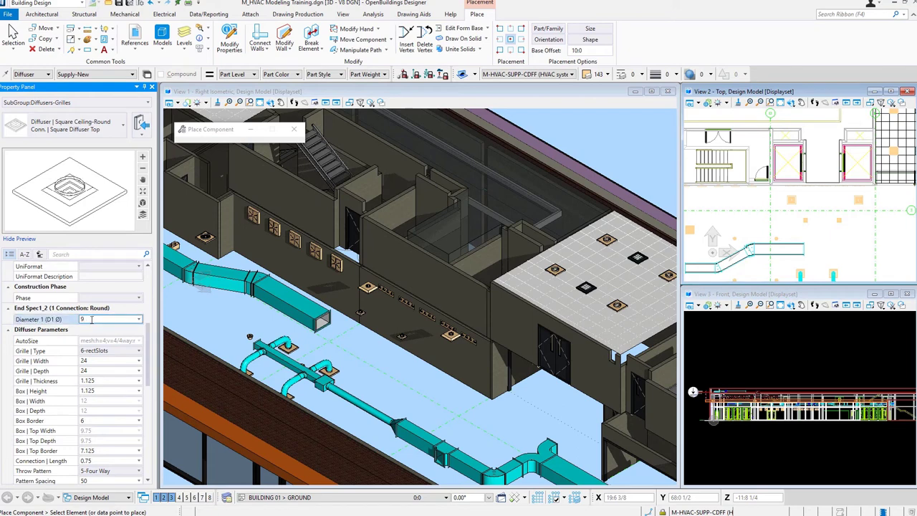
key(Return)
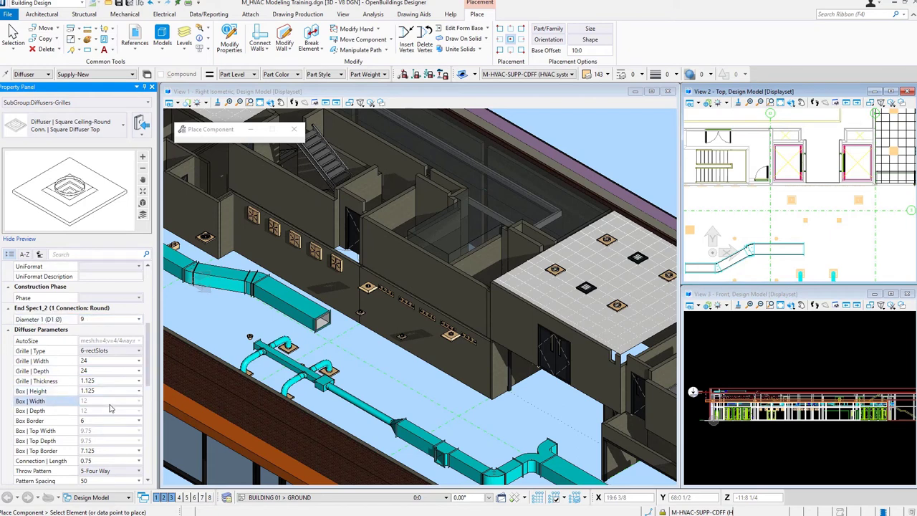